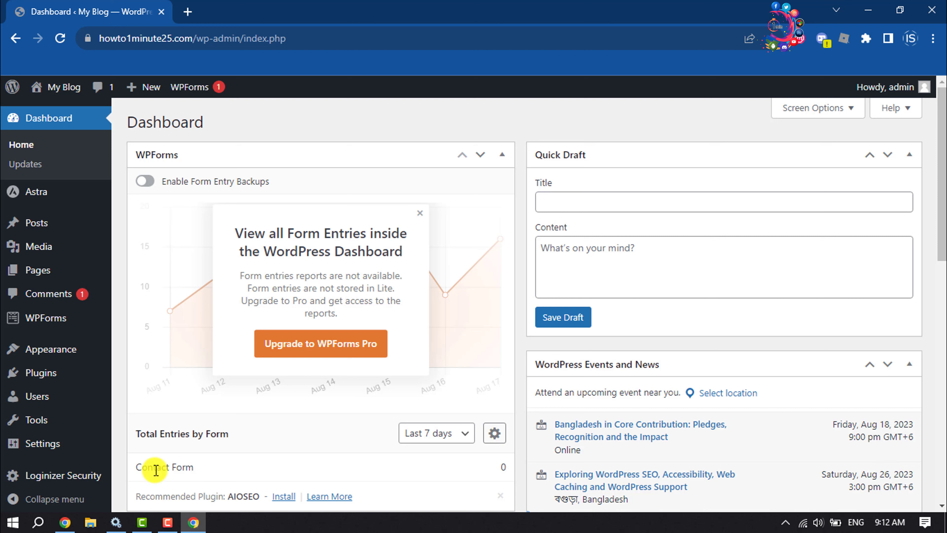
- Search the plugin directory for "elements kit lite" and install and activate the ElementsKit Elementor addons plugin
mouse_move(46, 376)
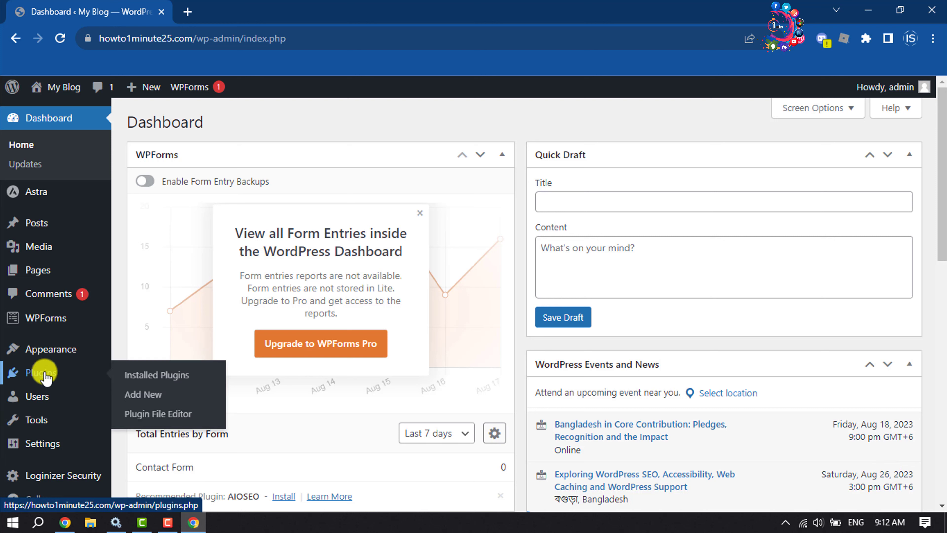
click(160, 399)
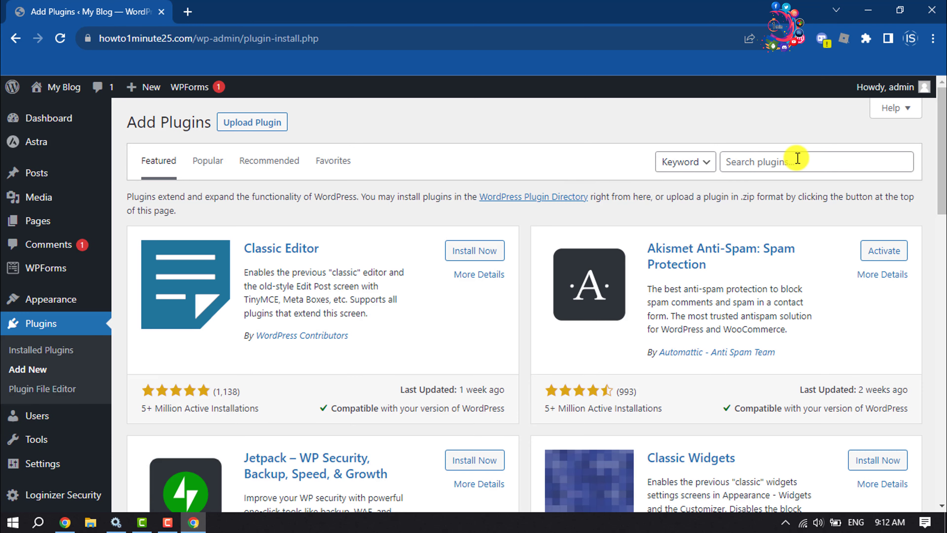
click(796, 158)
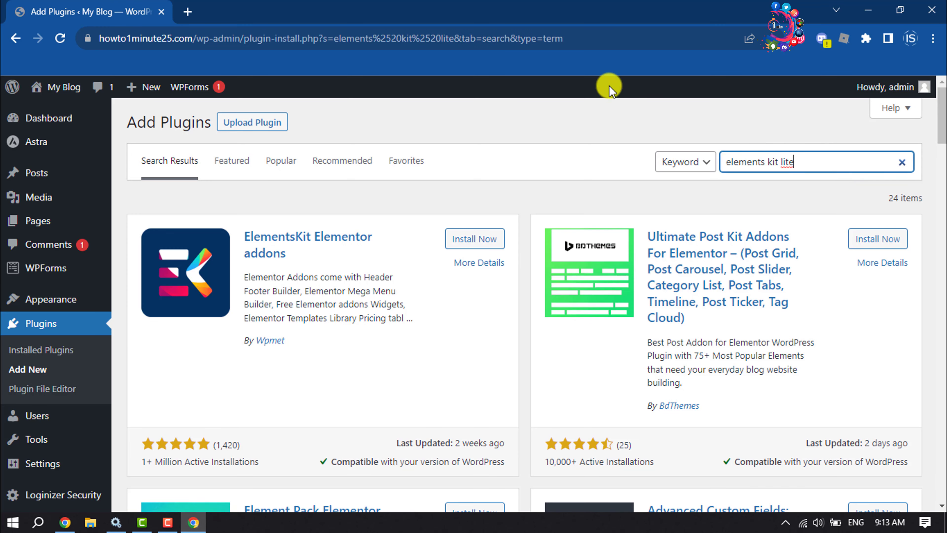
click(476, 242)
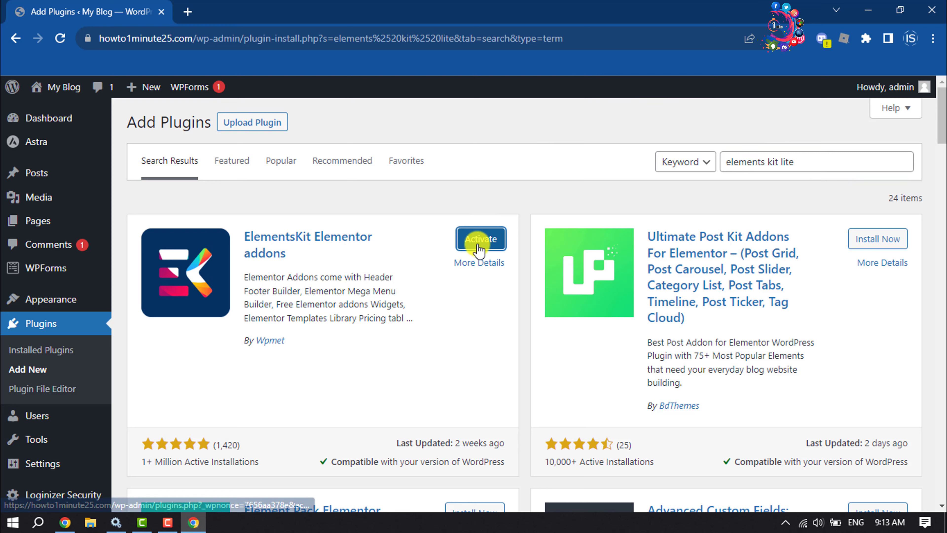
click(483, 242)
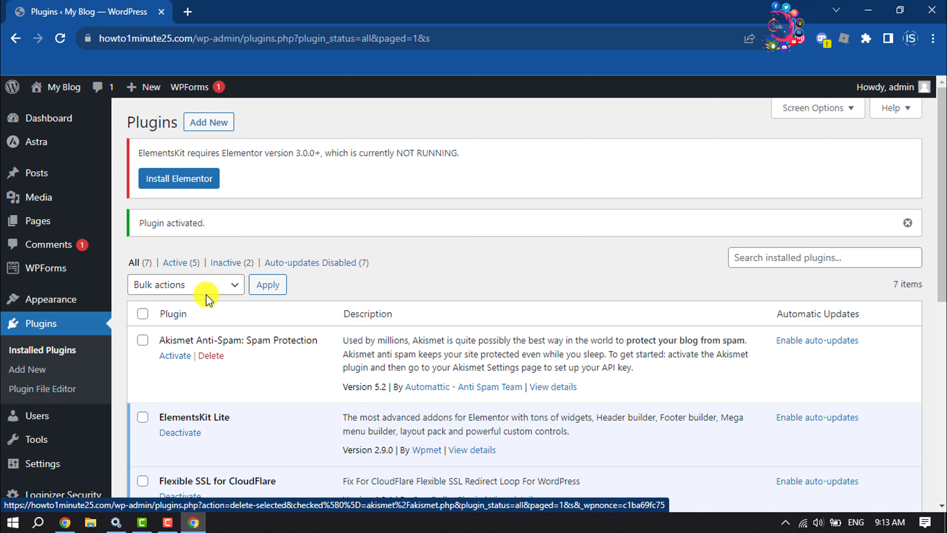
- Install and activate the Elementor plugin that ElementsKit requires
click(188, 183)
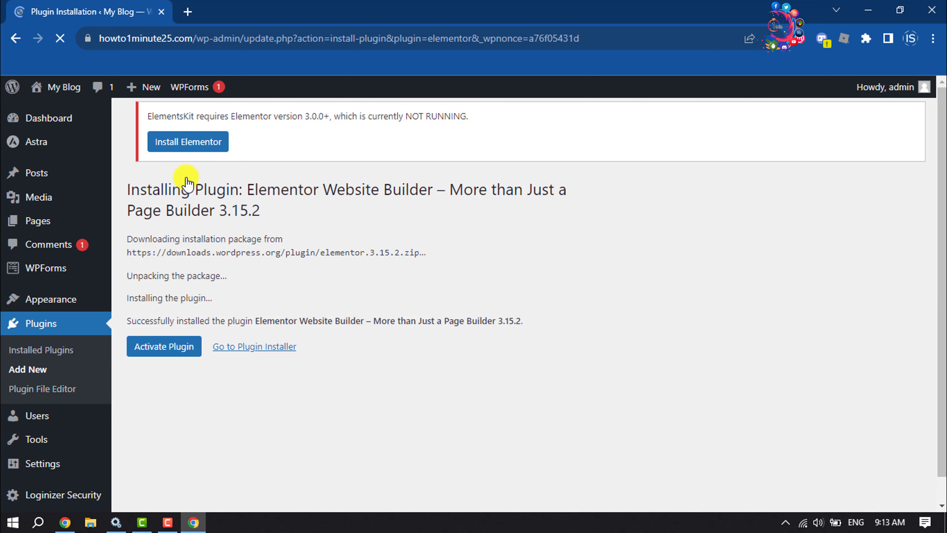
click(164, 345)
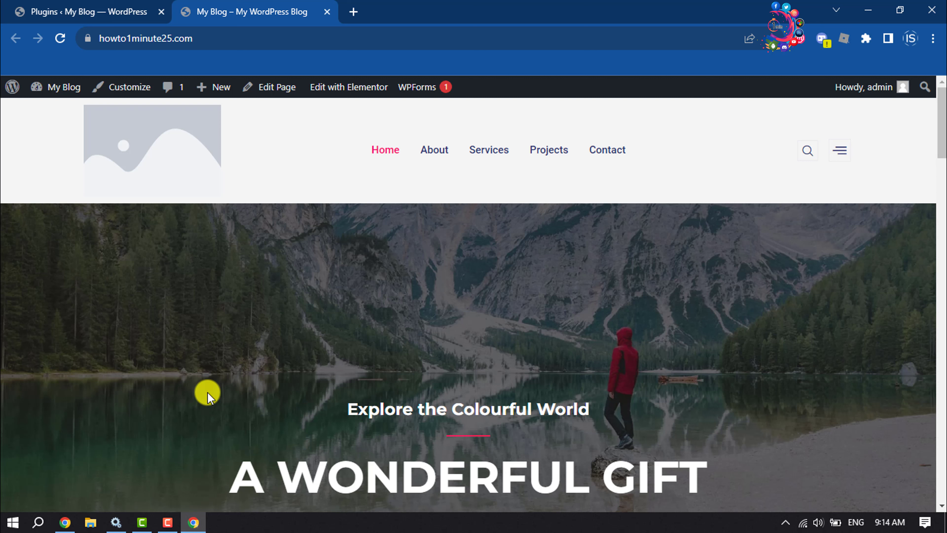
scroll(207, 393, down, 5)
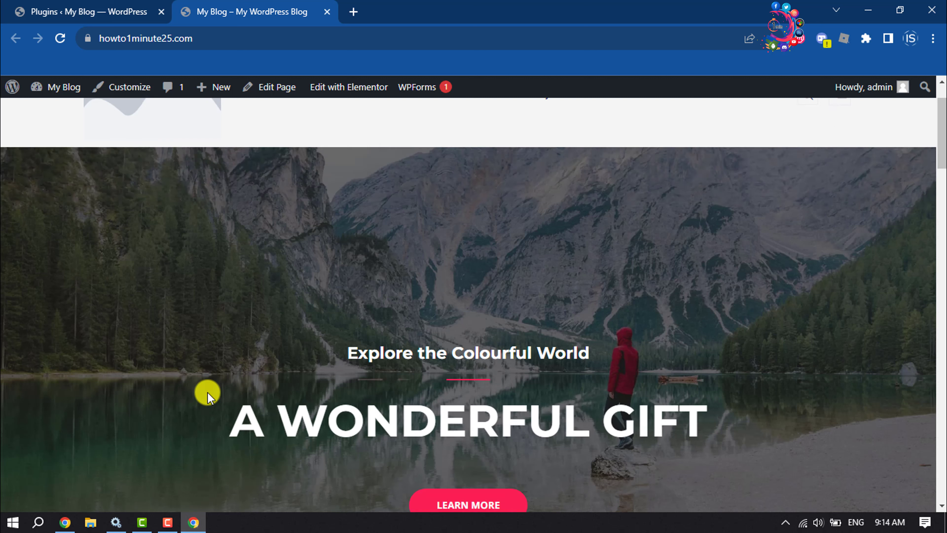
scroll(208, 392, up, 5)
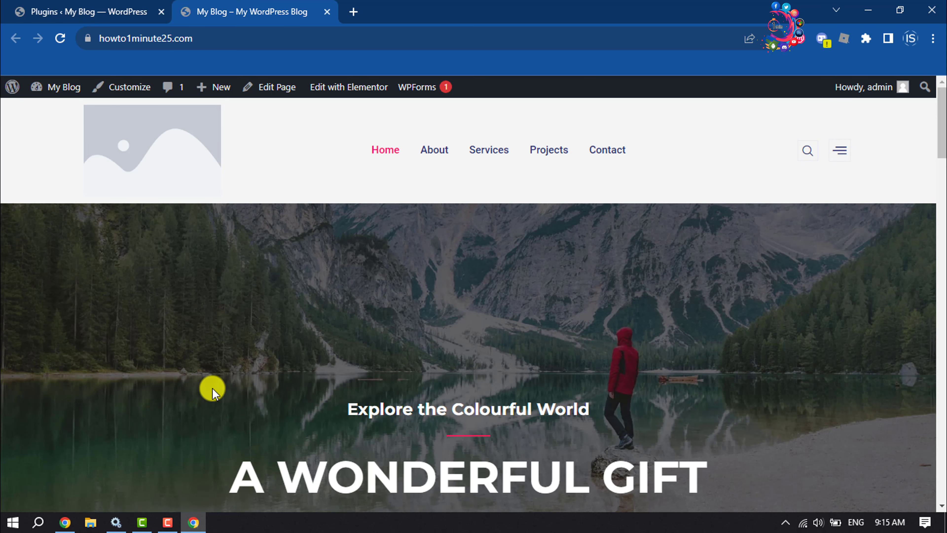
- Create an ElementsKit header template titled "header", switch it on, and open its content for editing in Elementor
click(89, 6)
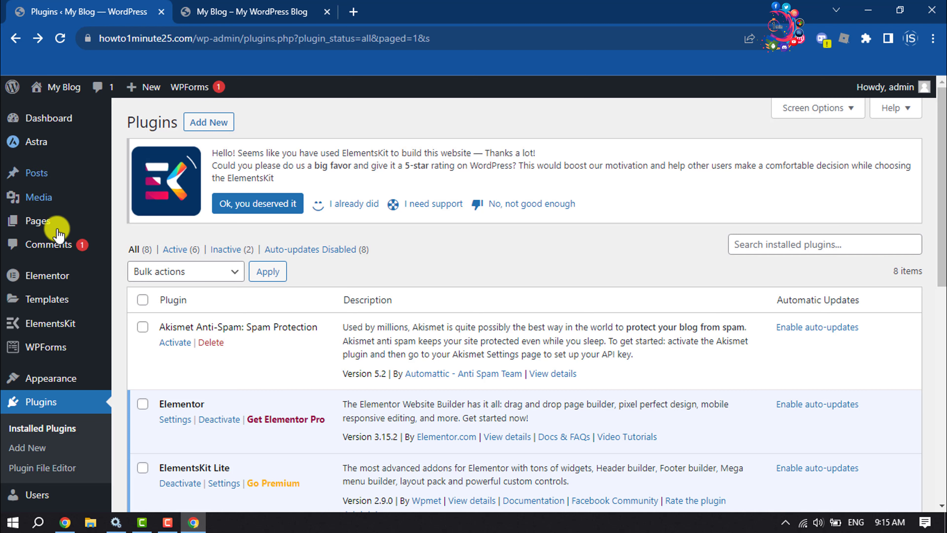
mouse_move(35, 323)
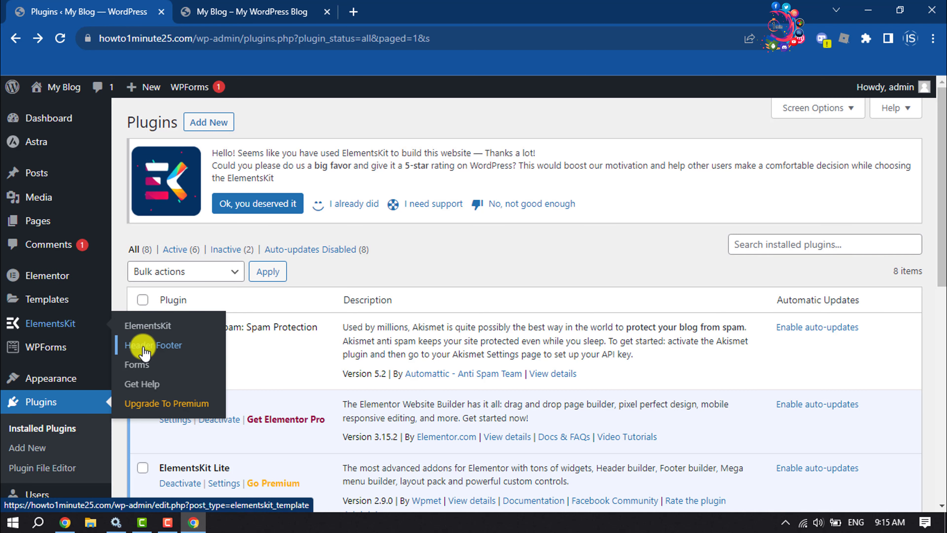
click(170, 346)
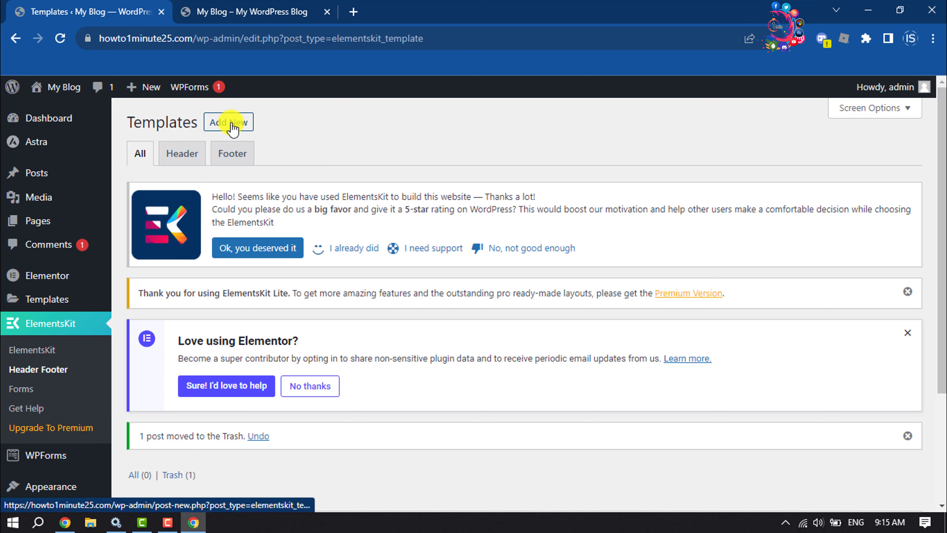
click(232, 123)
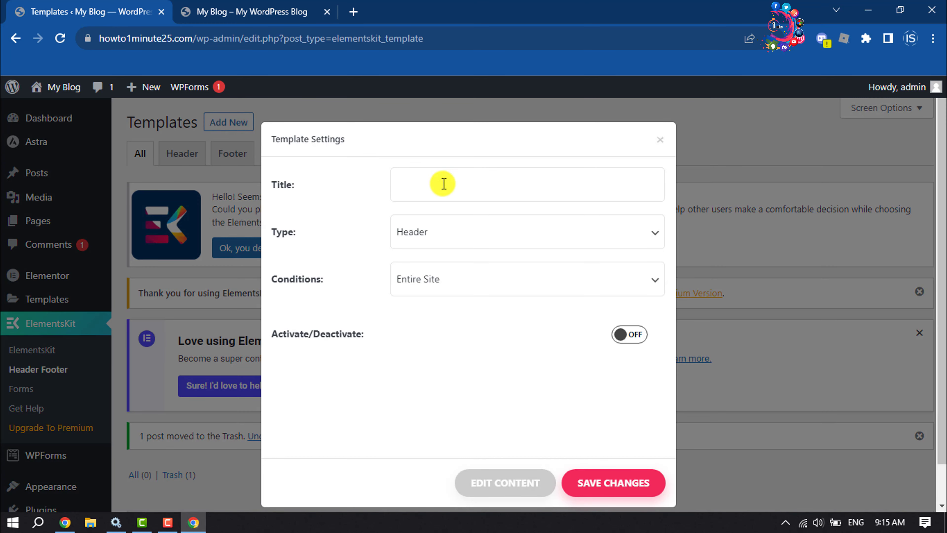
click(443, 184)
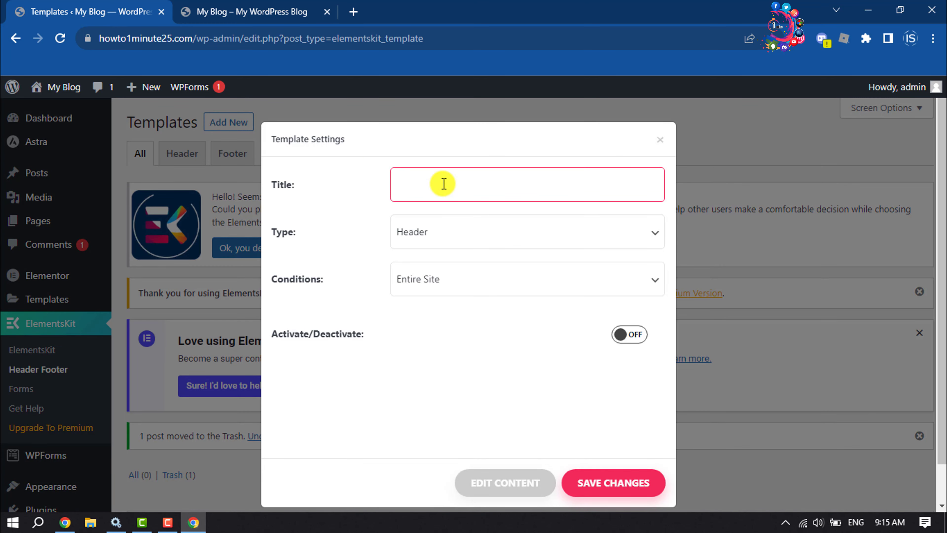
text(heade)
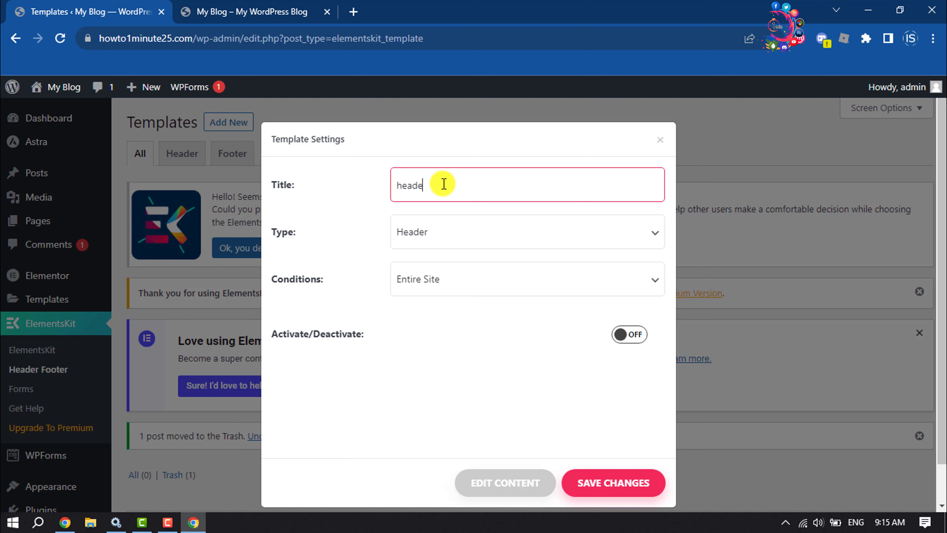
text(r)
click(640, 330)
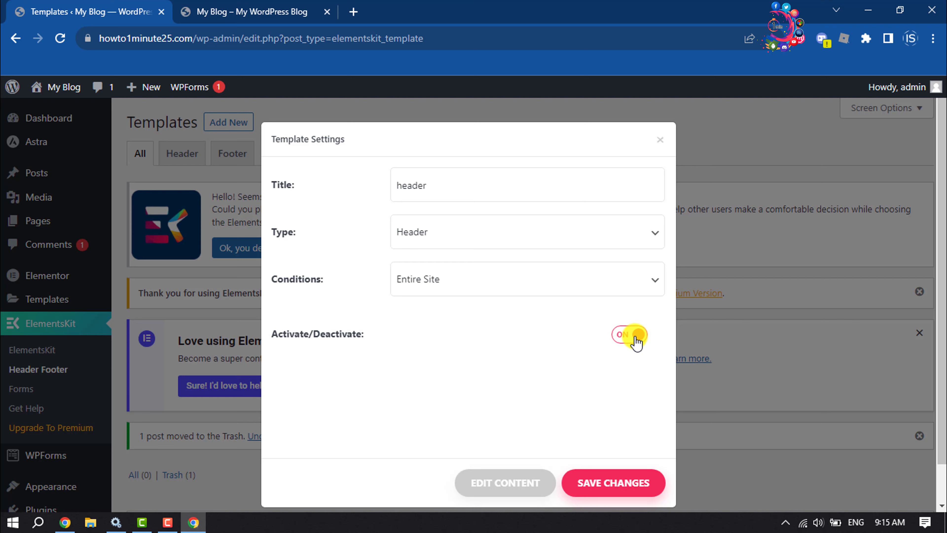
click(516, 485)
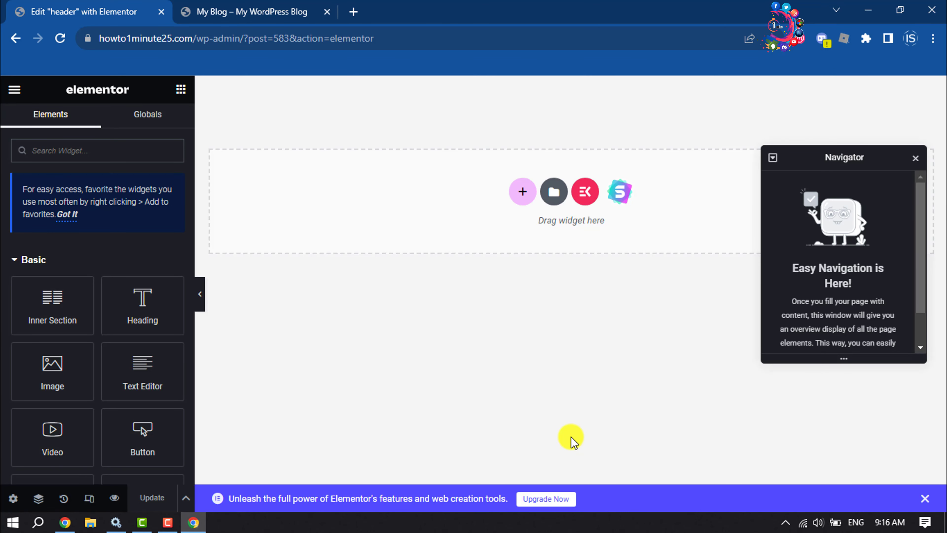
- Open the ElementsKit template library from the empty header canvas and filter its sections by the Header category
click(585, 193)
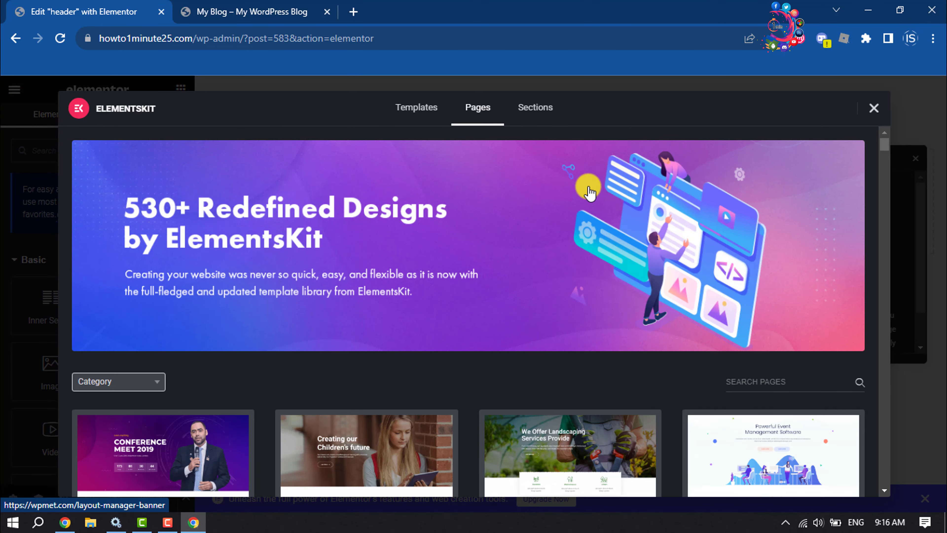
click(535, 117)
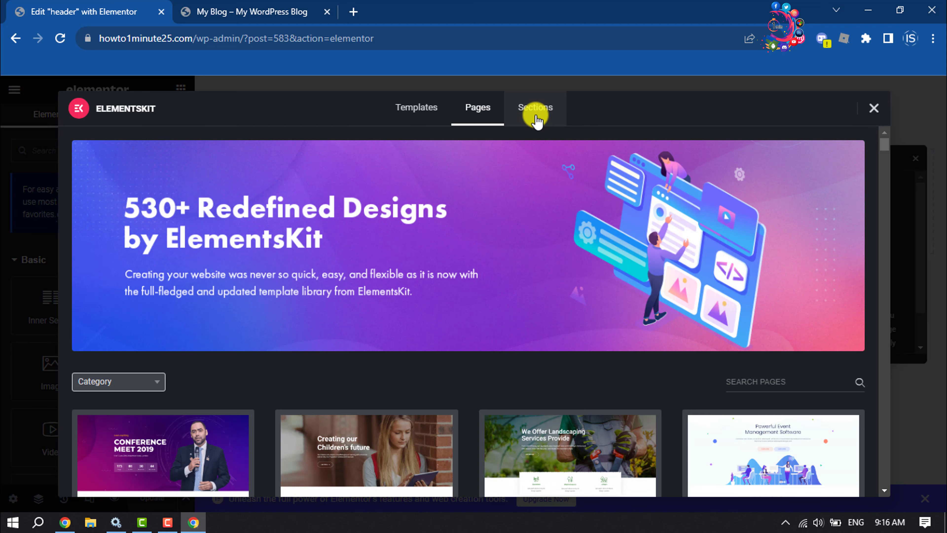
click(535, 117)
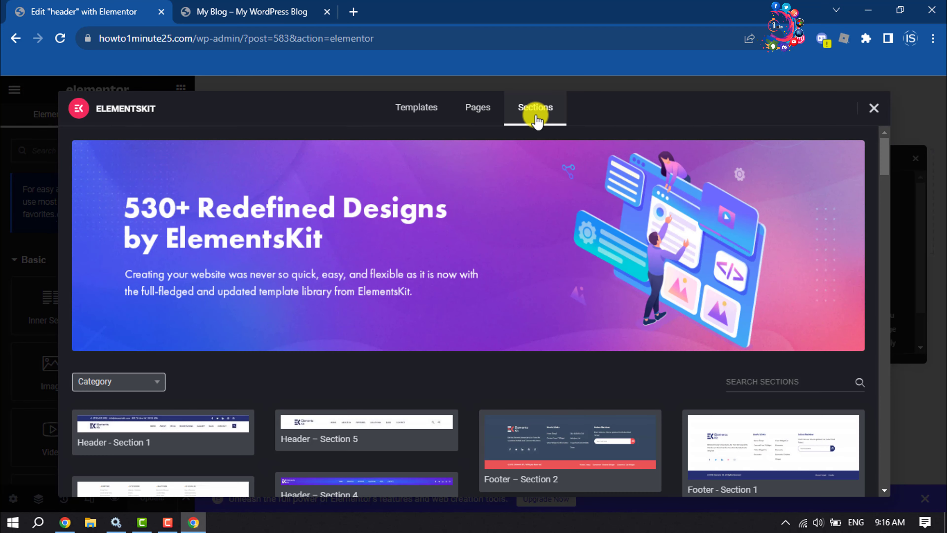
click(148, 380)
scroll(148, 380, down, 3)
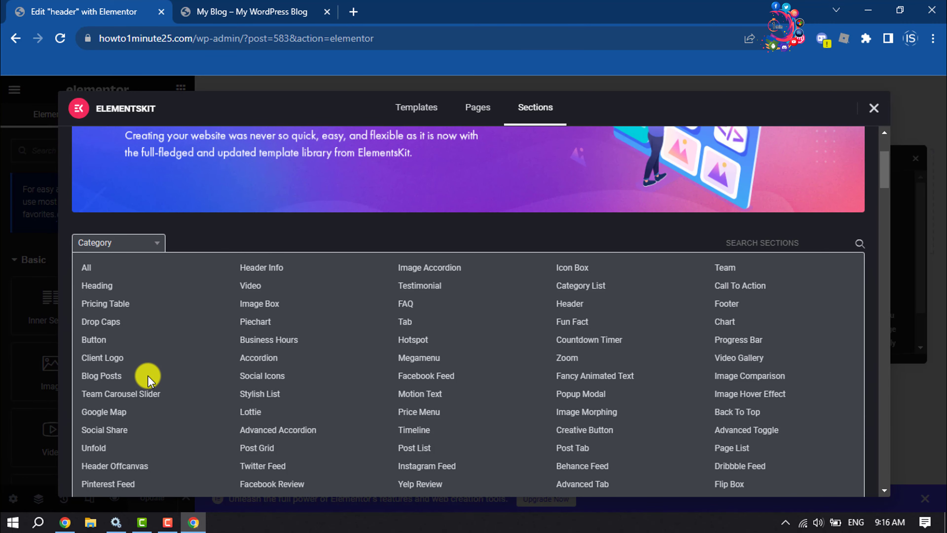
scroll(148, 379, down, 2)
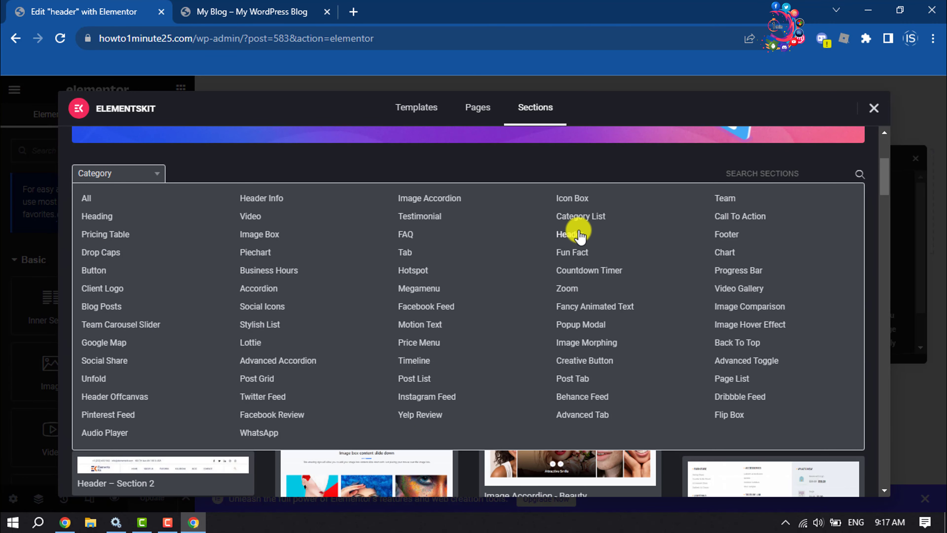
click(570, 235)
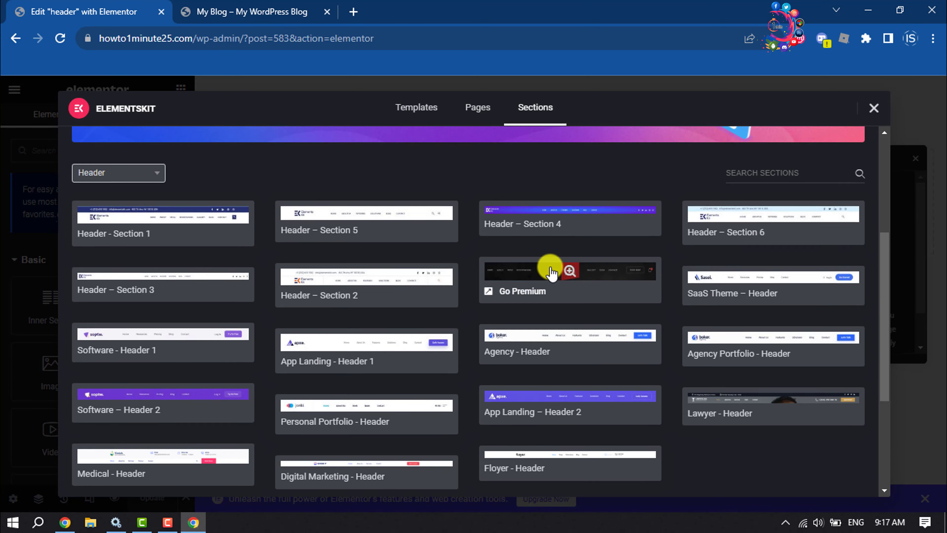
- Browse the header designs and insert the "Header – Section 5" section into the template
scroll(525, 219, down, 5)
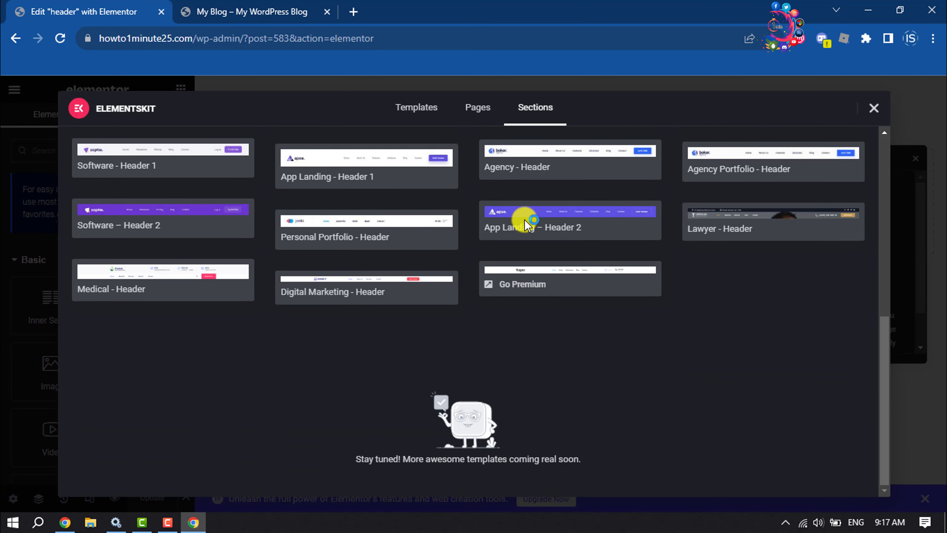
scroll(525, 220, up, 5)
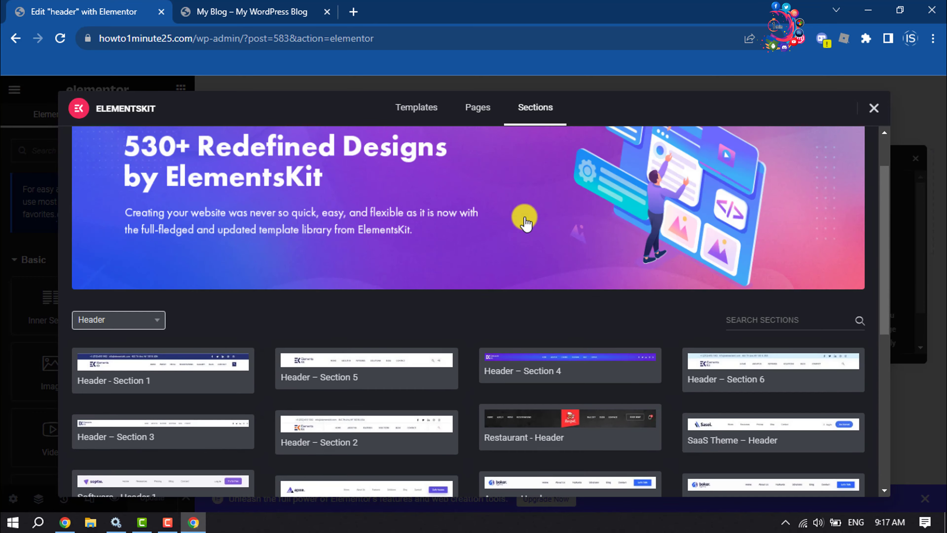
scroll(525, 220, down, 2)
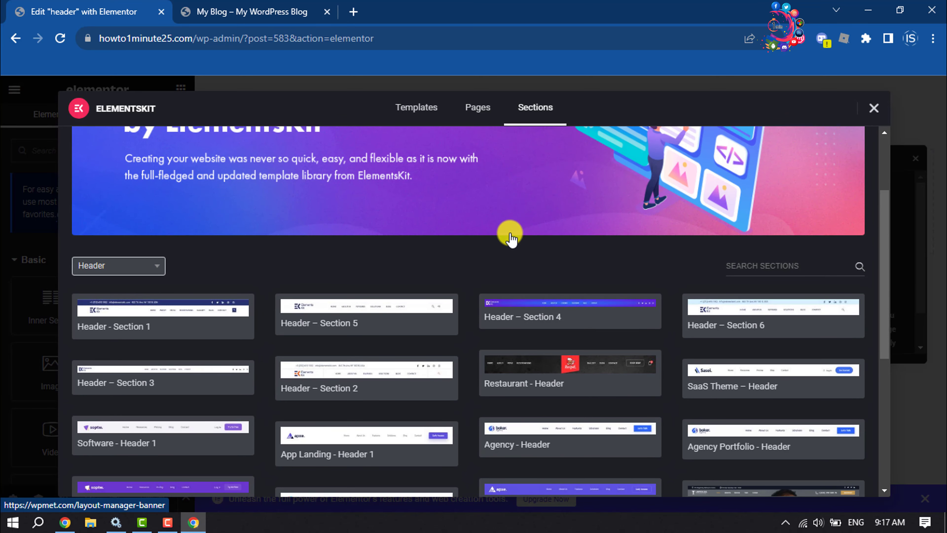
mouse_move(359, 313)
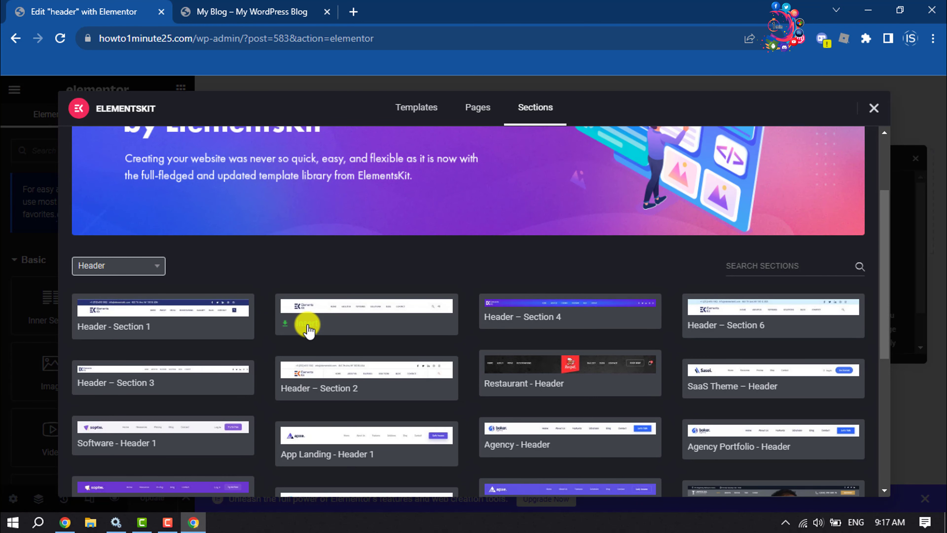
click(307, 324)
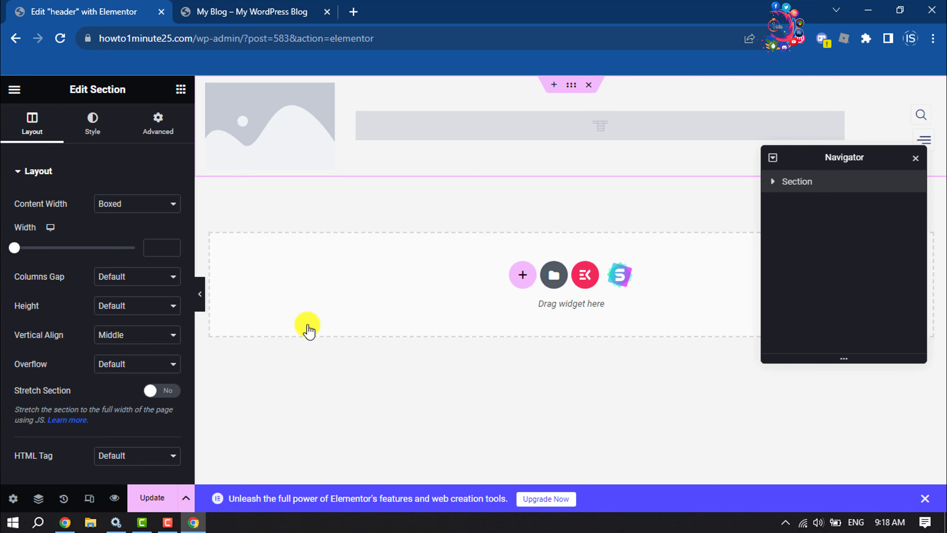
- Assign the menu named "Menu" to the header's ElementsKit Nav Menu widget and close the Navigator
click(600, 129)
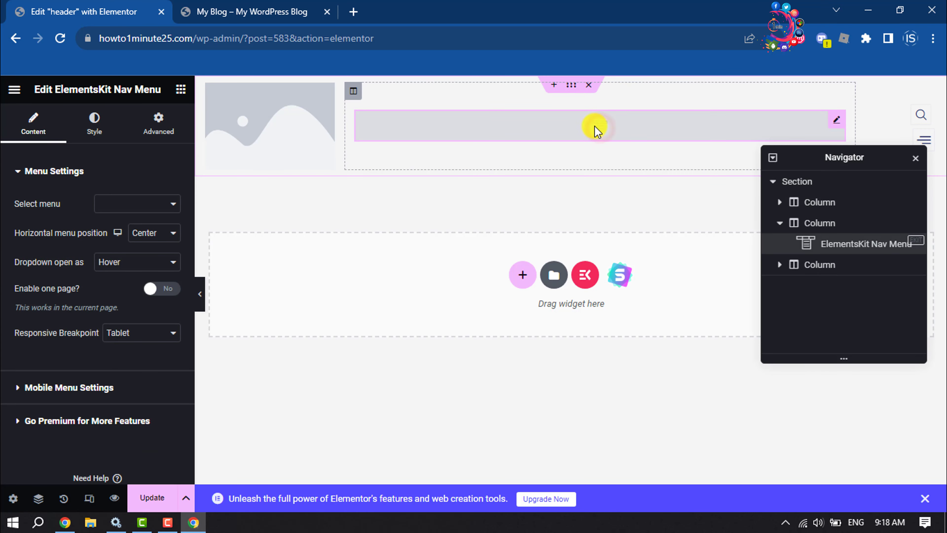
click(119, 206)
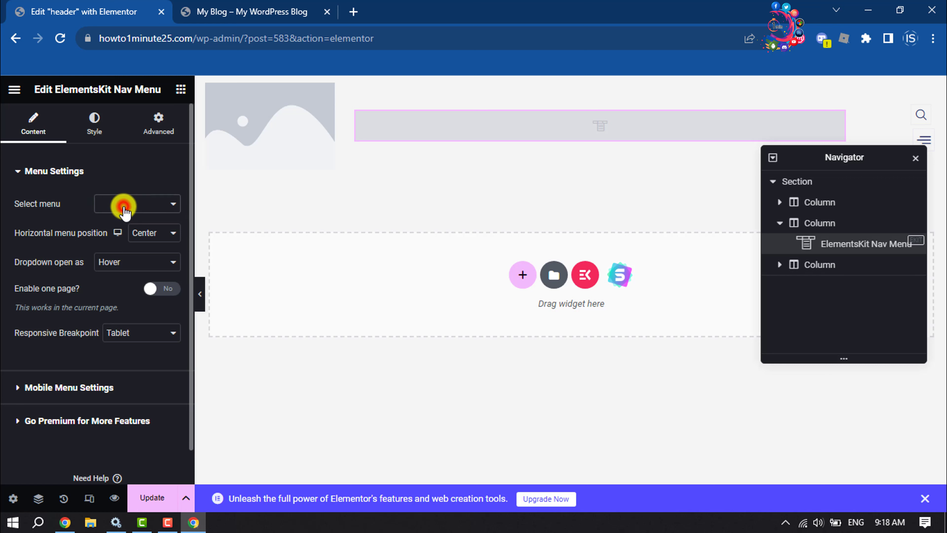
click(120, 219)
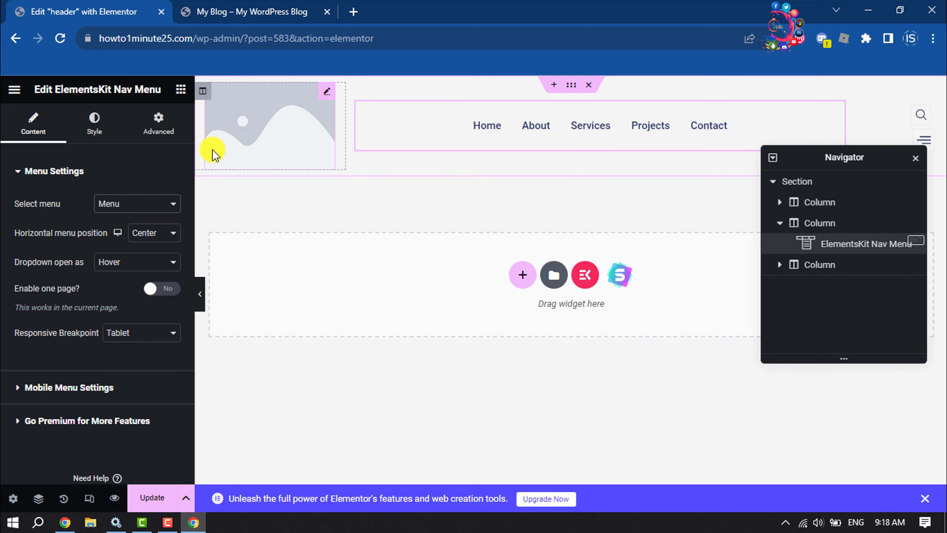
click(915, 157)
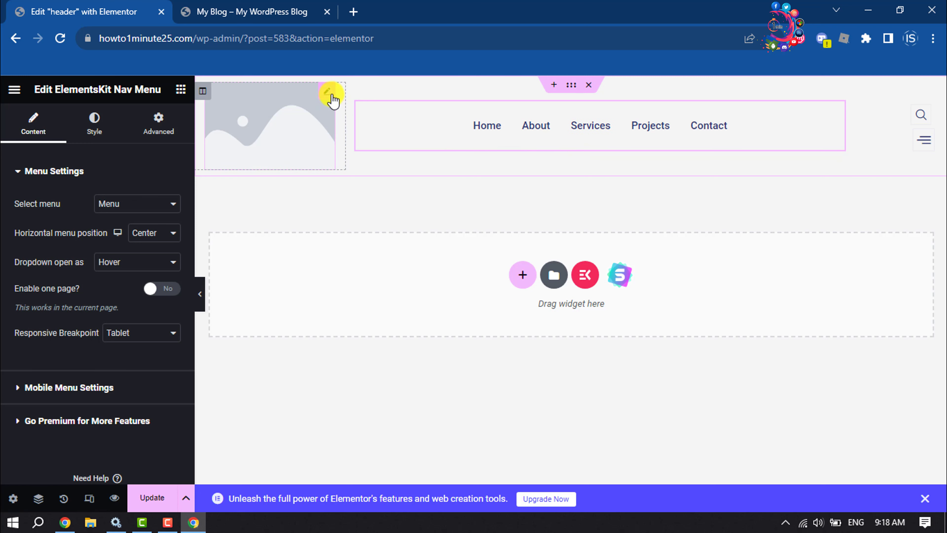
- Replace the header's placeholder image with an uploaded Melrose Park logo at Medium size and update the template
click(330, 96)
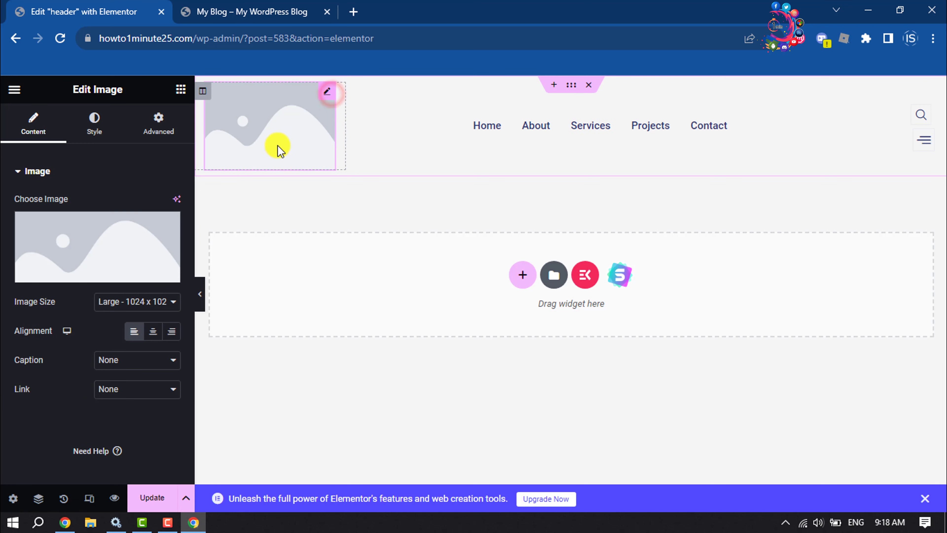
mouse_move(100, 268)
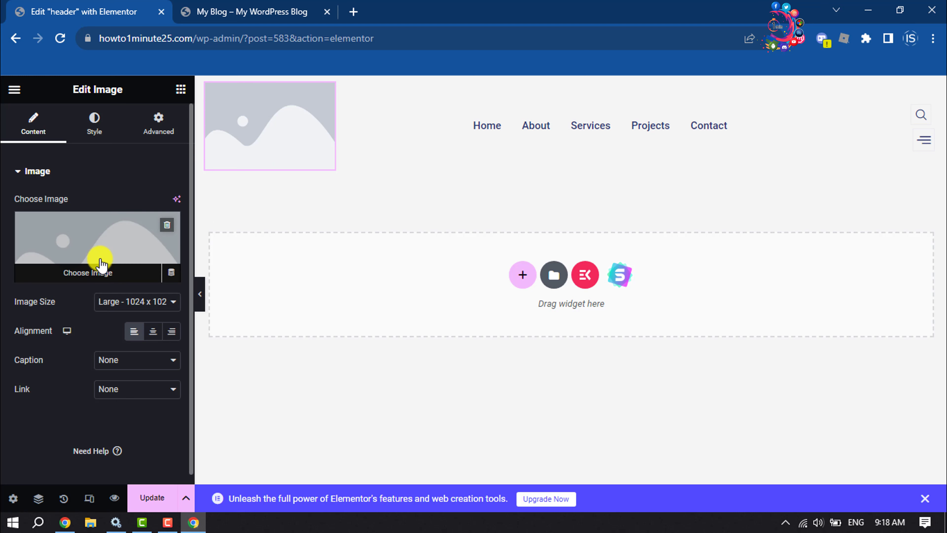
click(94, 276)
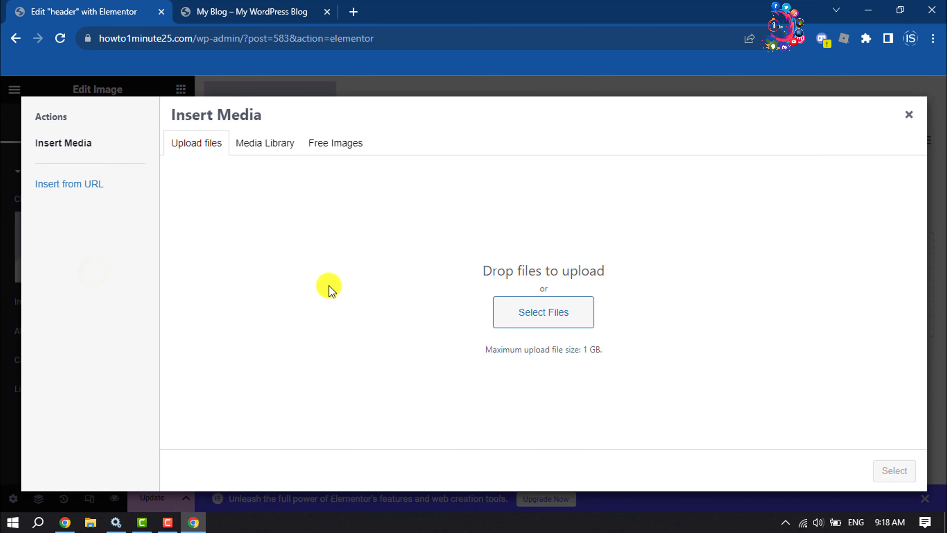
click(552, 317)
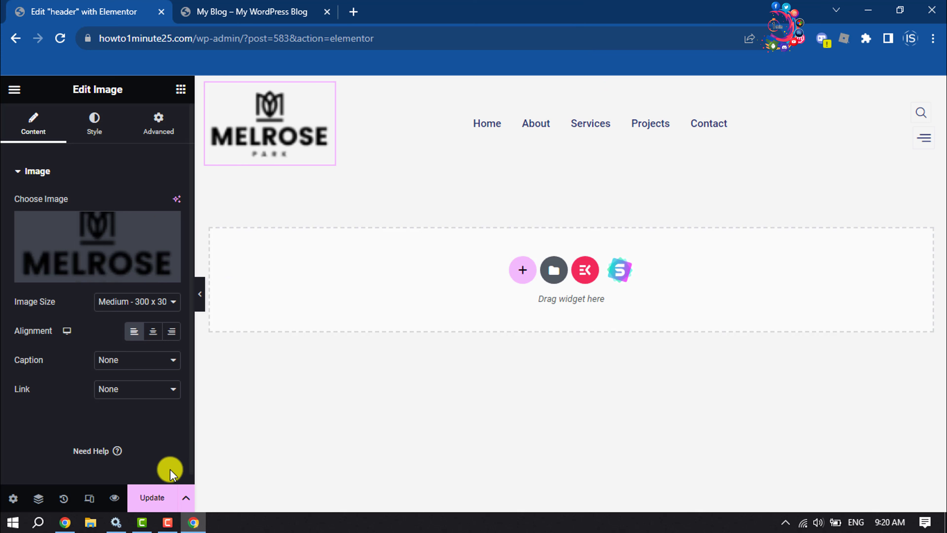
click(147, 500)
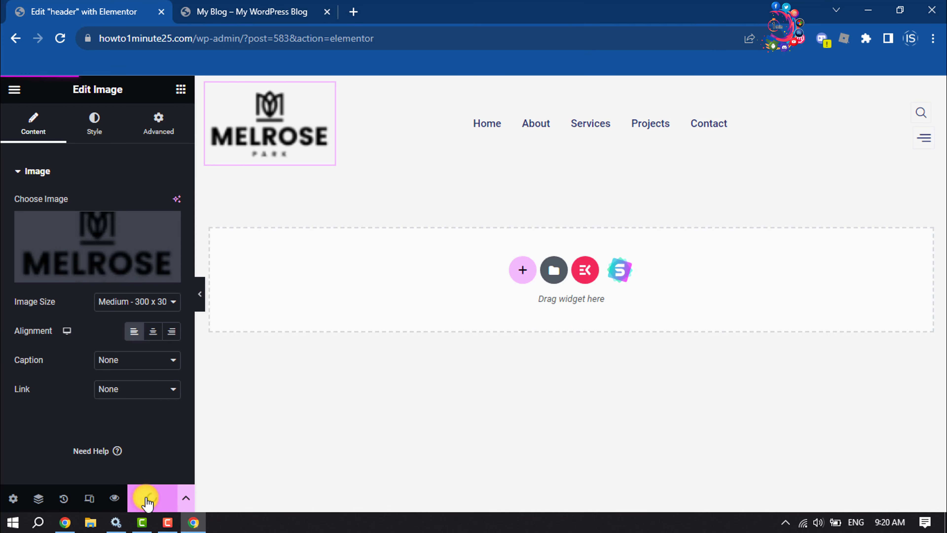
- Reload the live site and check the new header's logo and the Services submenu
click(255, 11)
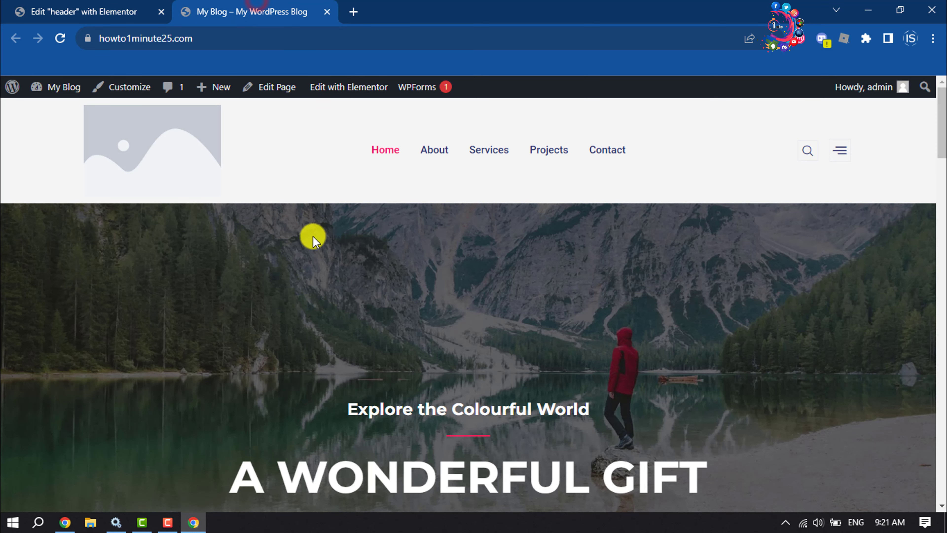
click(60, 38)
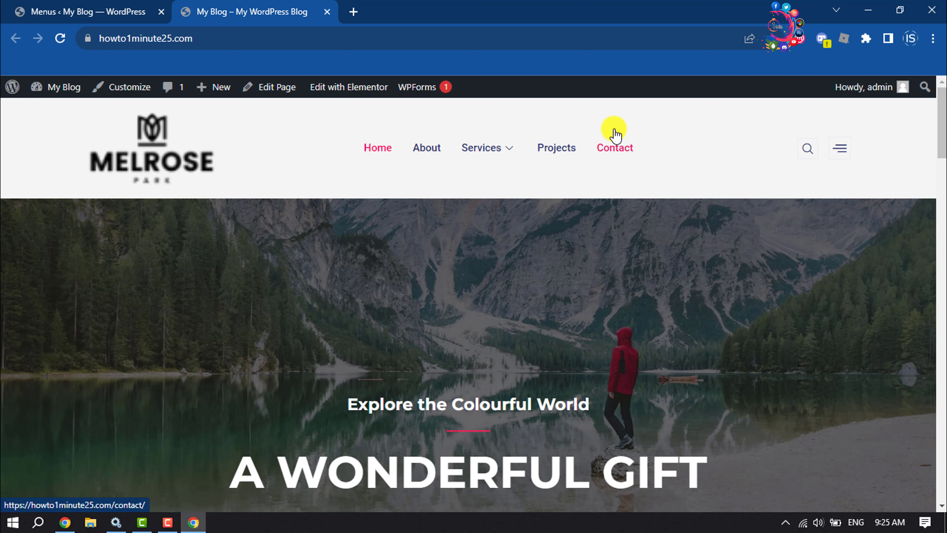
mouse_move(491, 150)
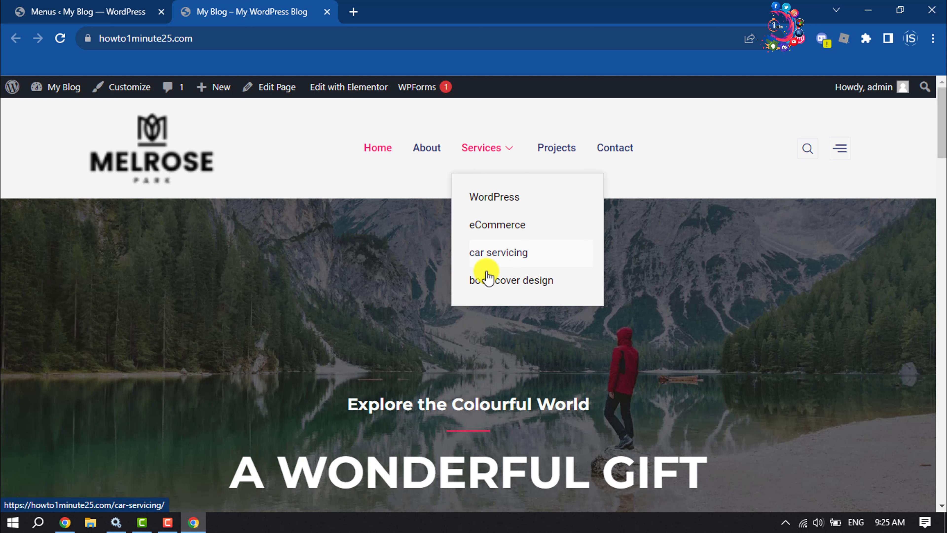
click(474, 198)
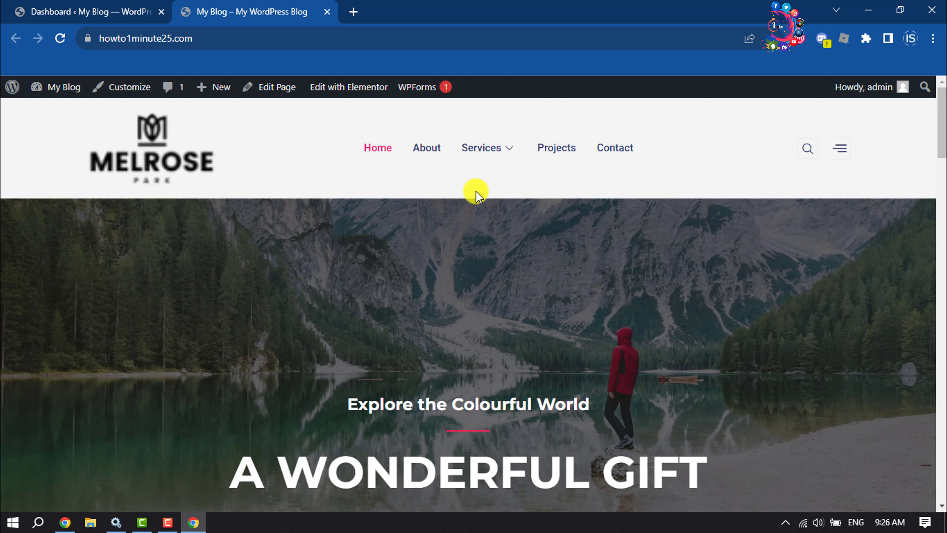
- Open the WordPress Menus page, review the structure of "Menu" around Services, and compare it with the live header
click(45, 8)
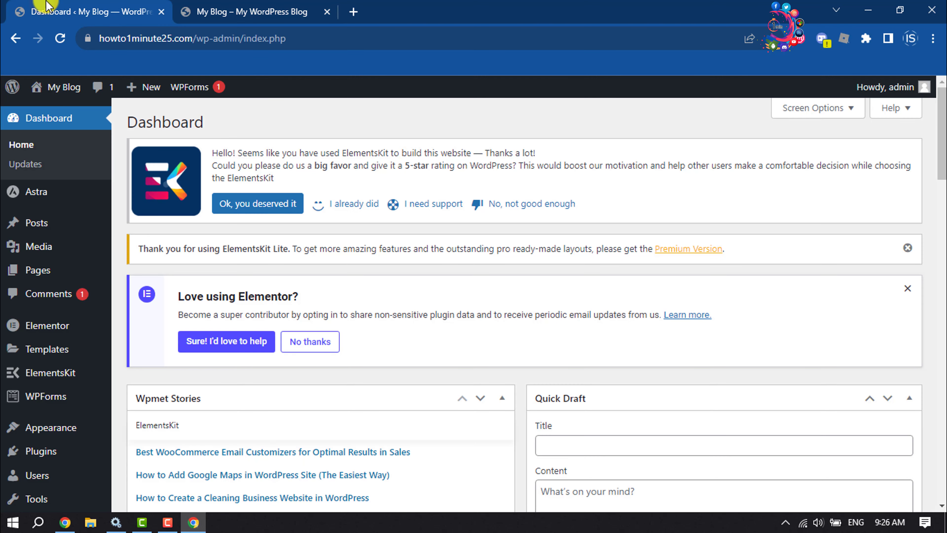
mouse_move(50, 433)
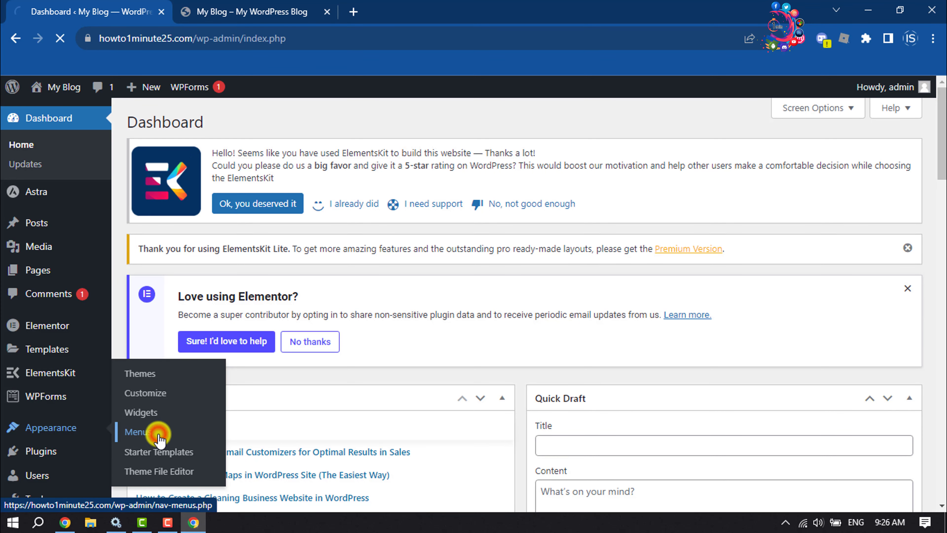
scroll(482, 245, down, 4)
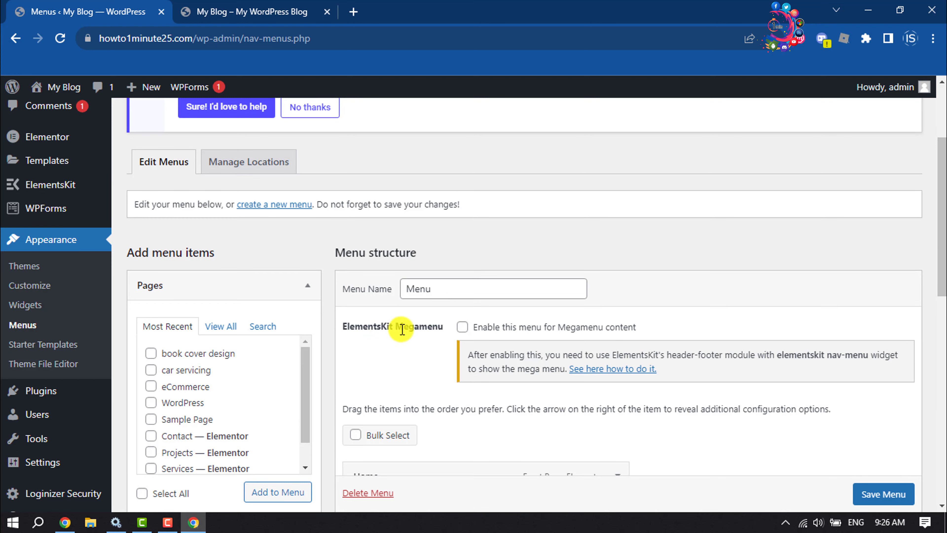
scroll(463, 343, down, 5)
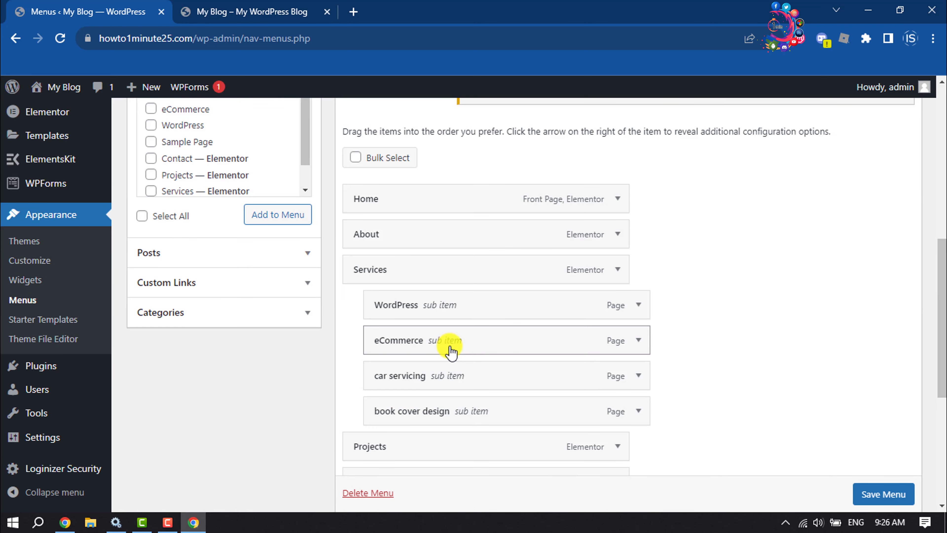
click(238, 11)
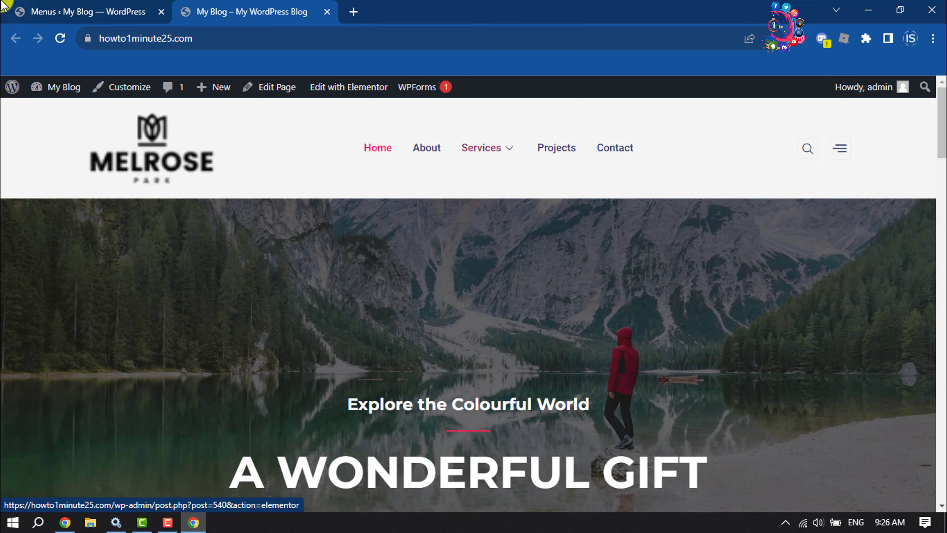
click(88, 11)
- Enable the ElementsKit mega menu on the Services menu item and open its content for editing
mouse_move(377, 276)
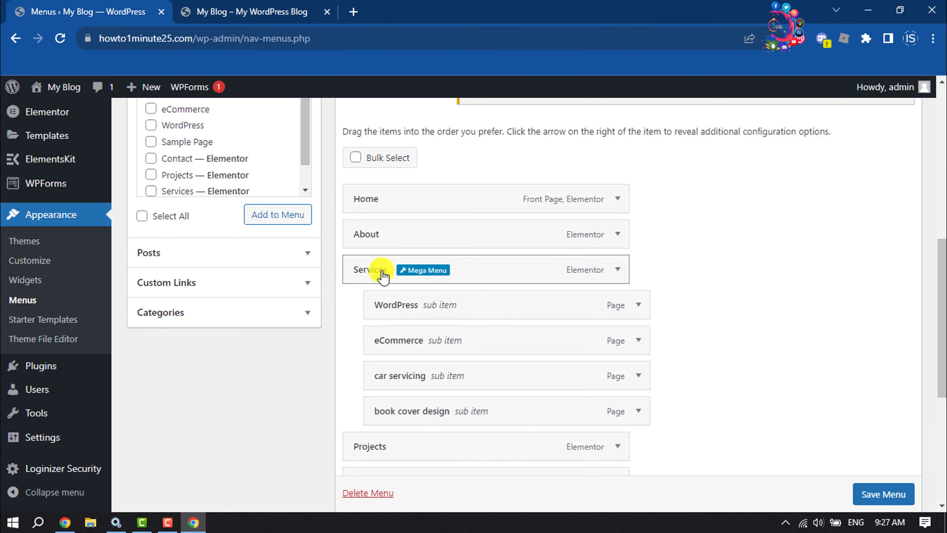
click(442, 272)
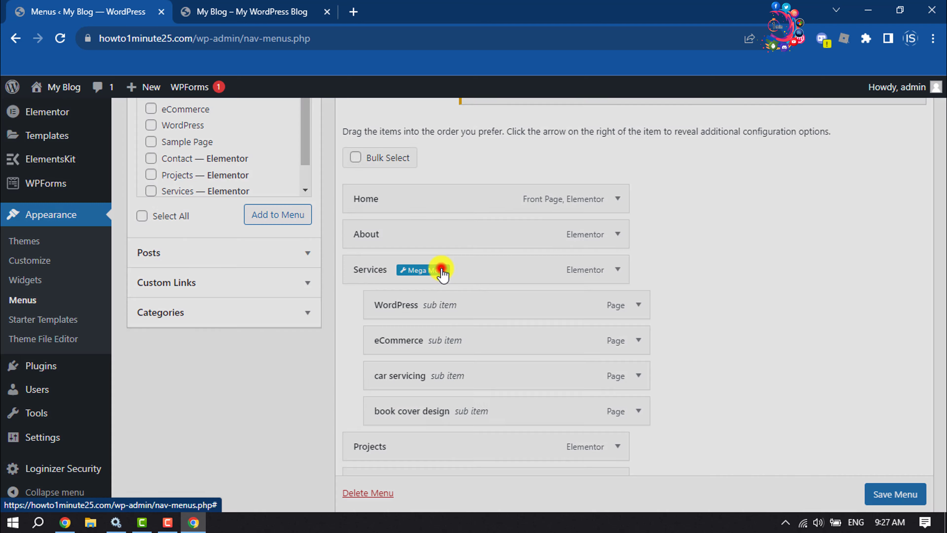
click(473, 265)
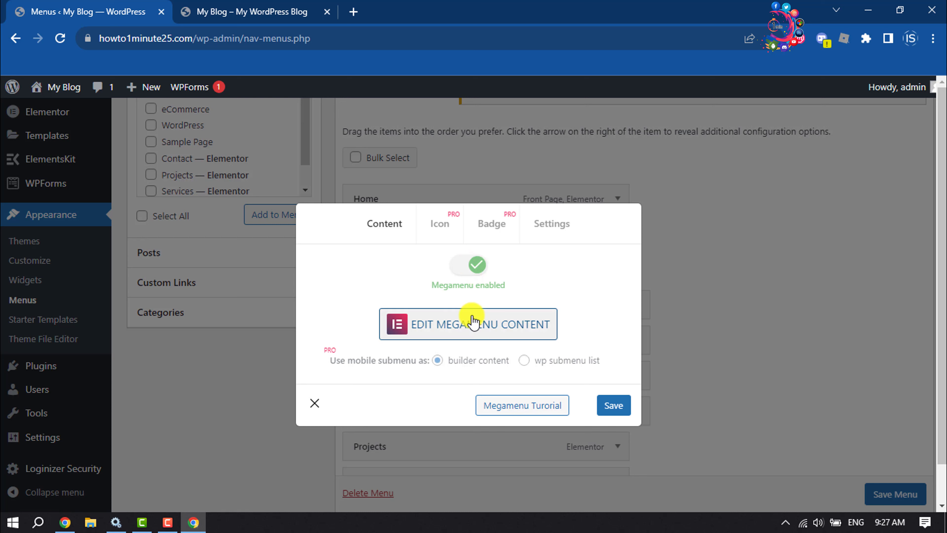
click(518, 329)
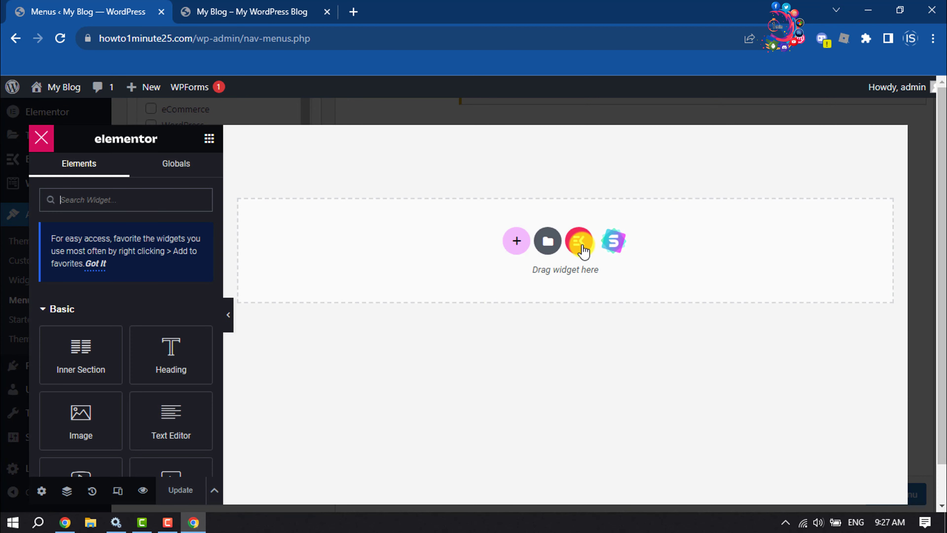
- Open the ElementsKit library from the empty mega menu canvas and filter its sections by the Megamenu category
click(580, 244)
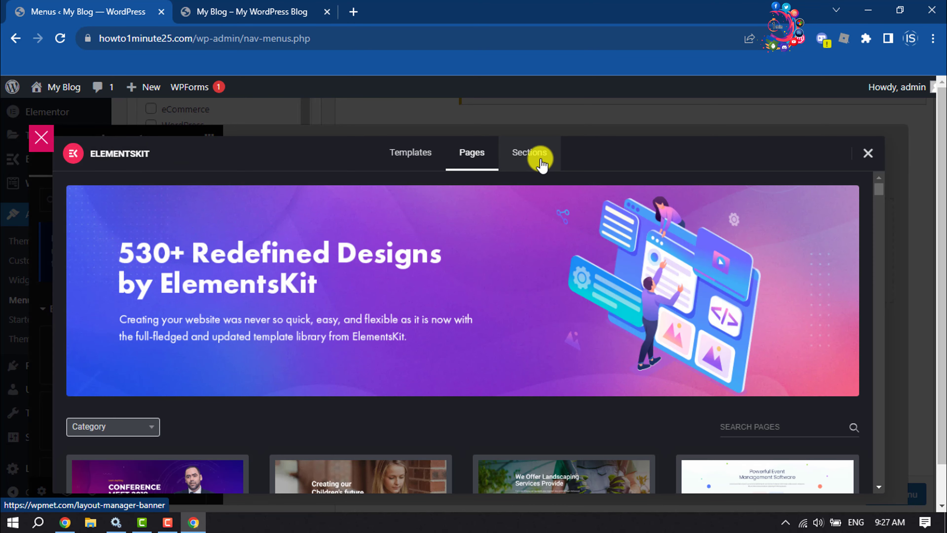
click(540, 159)
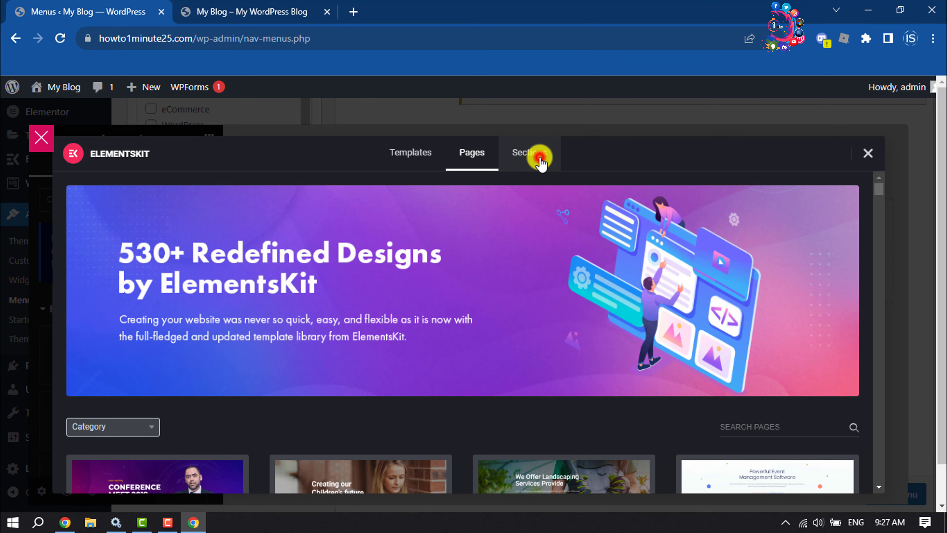
click(540, 161)
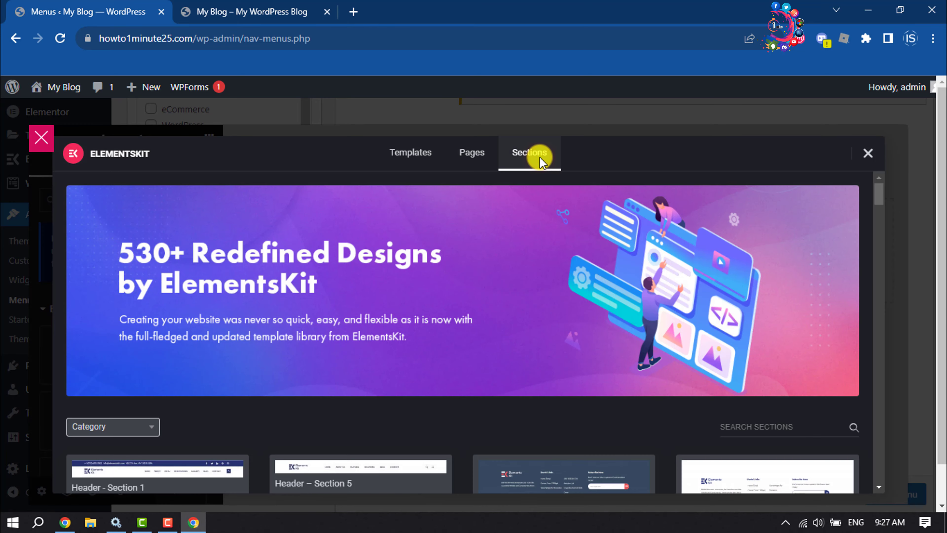
click(129, 428)
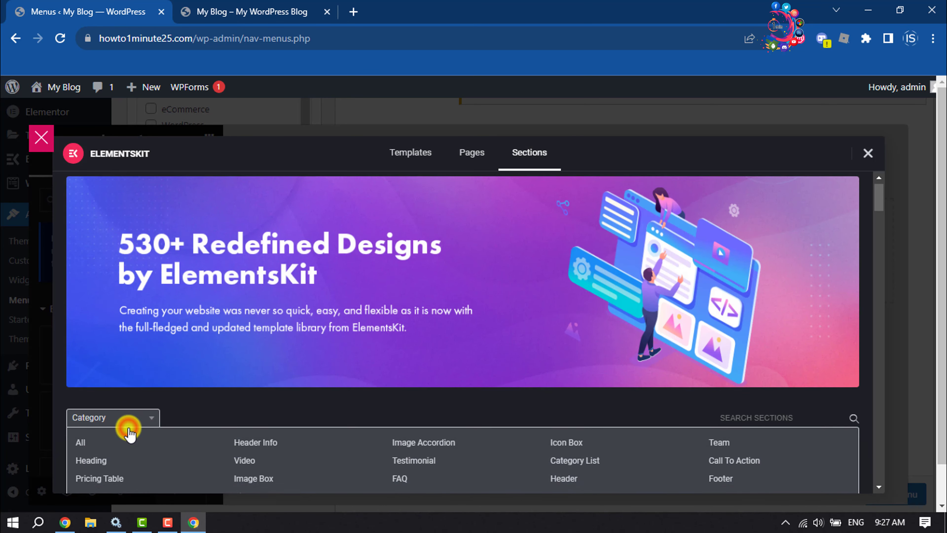
scroll(131, 426, down, 5)
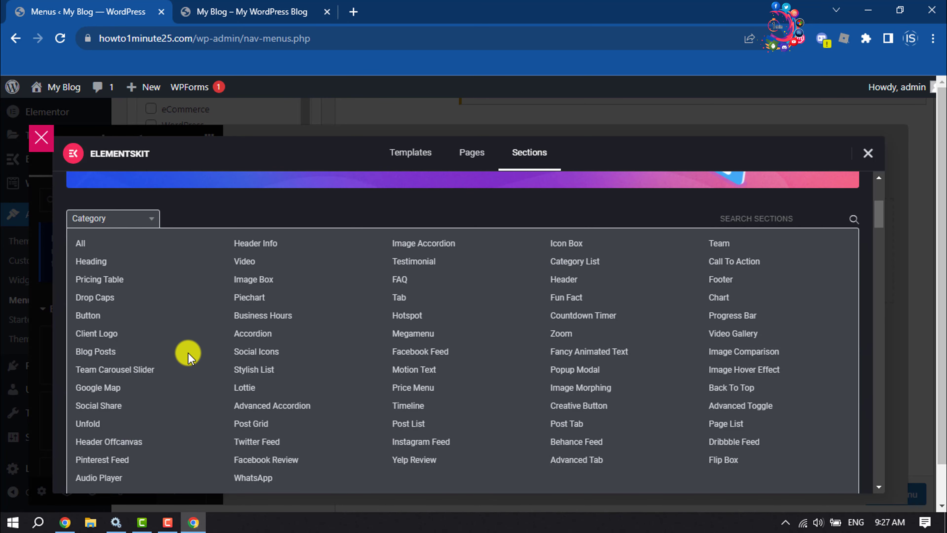
click(413, 333)
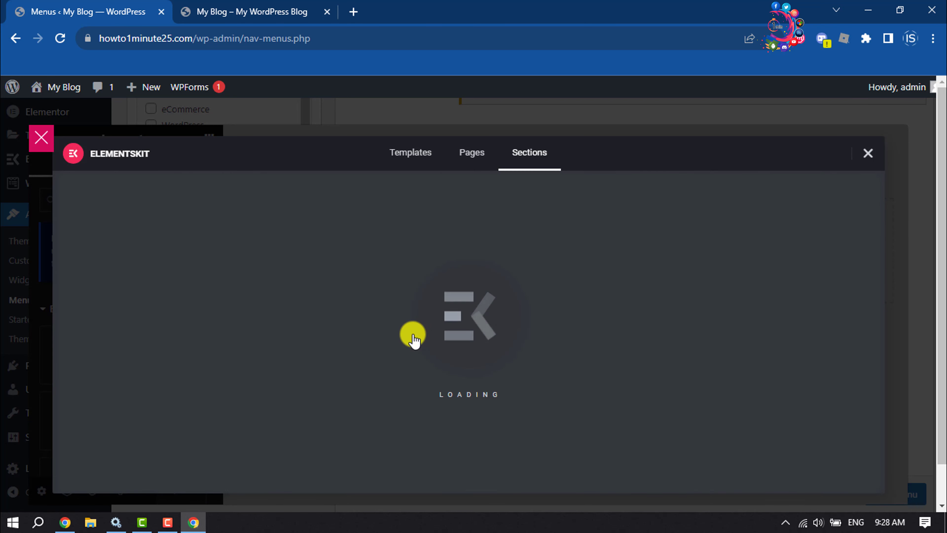
- Browse the mega menu designs, insert "Mega Menu – Womens Fashion", and look through the inserted section
scroll(410, 336, down, 6)
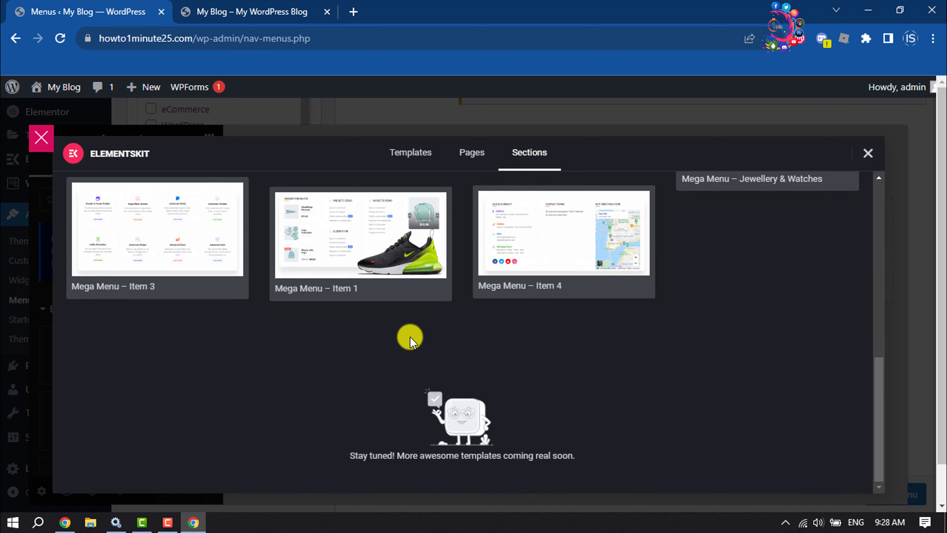
scroll(405, 349, up, 6)
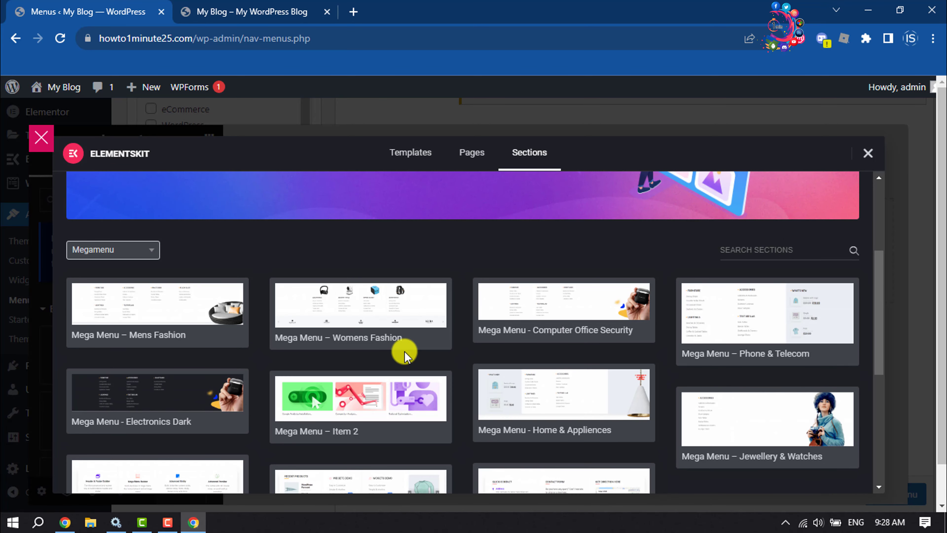
scroll(400, 322, down, 6)
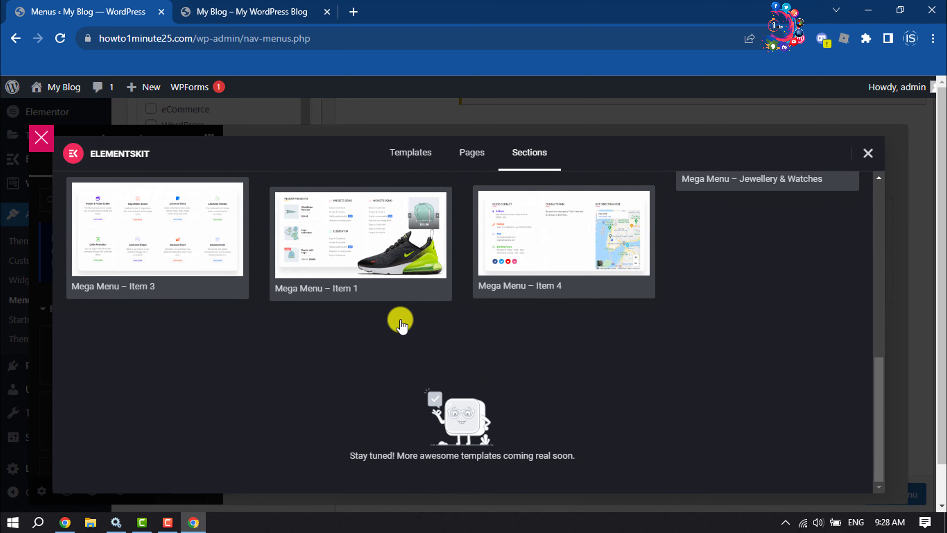
scroll(400, 322, up, 4)
scroll(389, 342, up, 3)
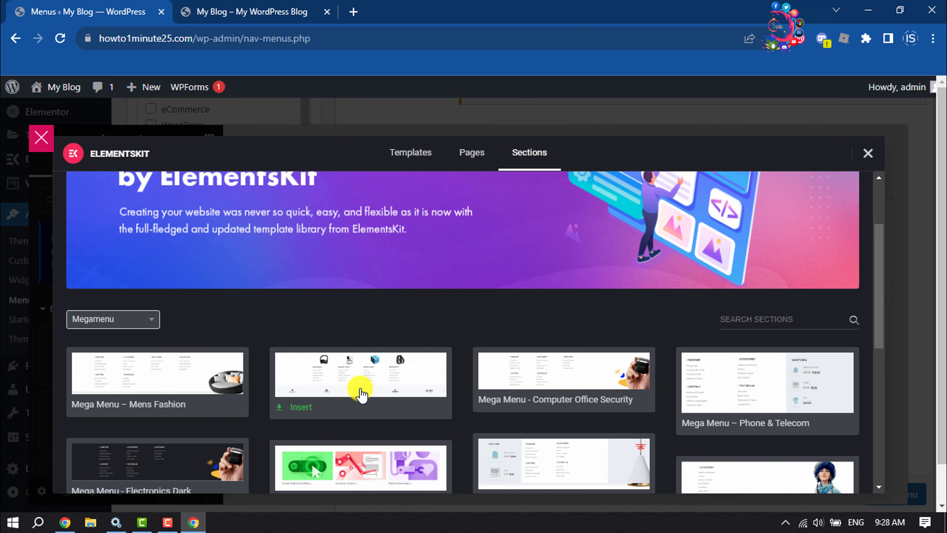
click(301, 408)
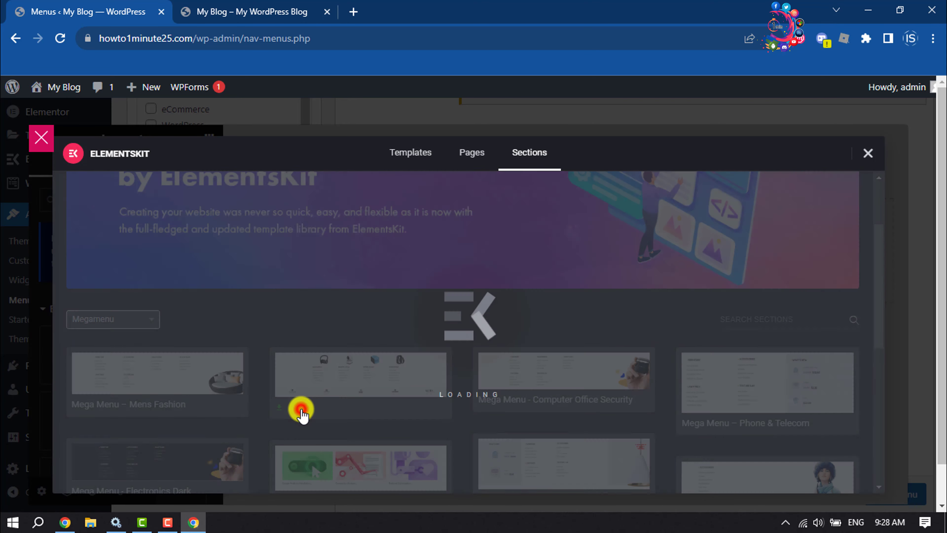
scroll(302, 411, down, 15)
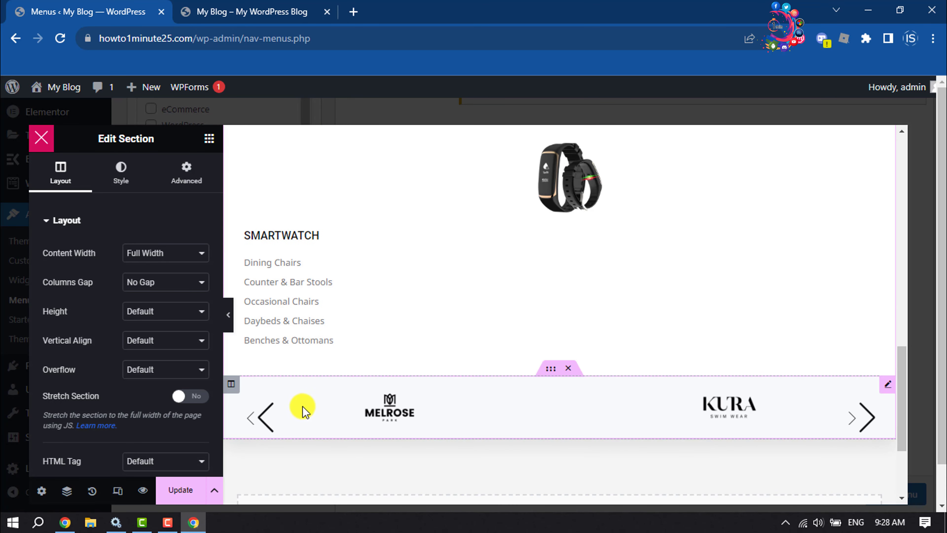
scroll(324, 381, up, 20)
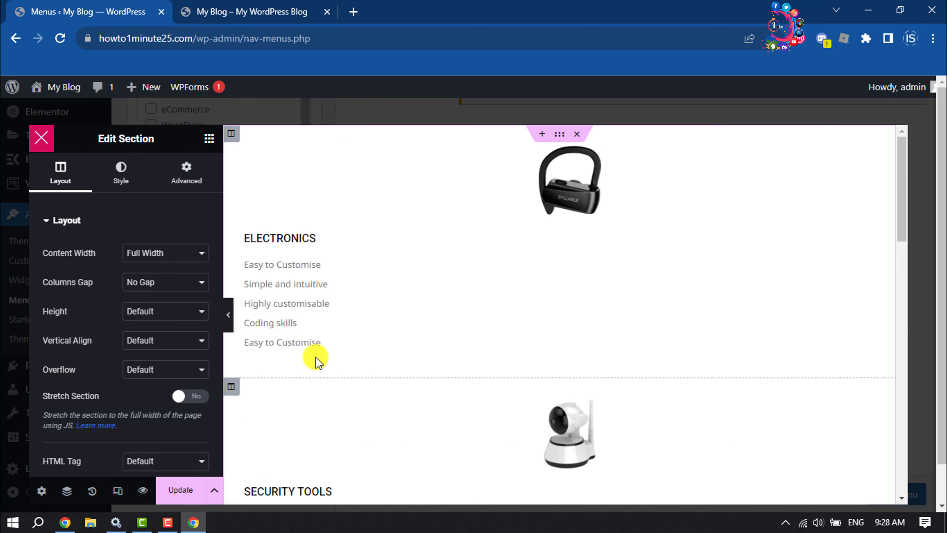
- Replace the earphone image above the Electronics heading with the blue travel adapter picture from the media library
click(573, 207)
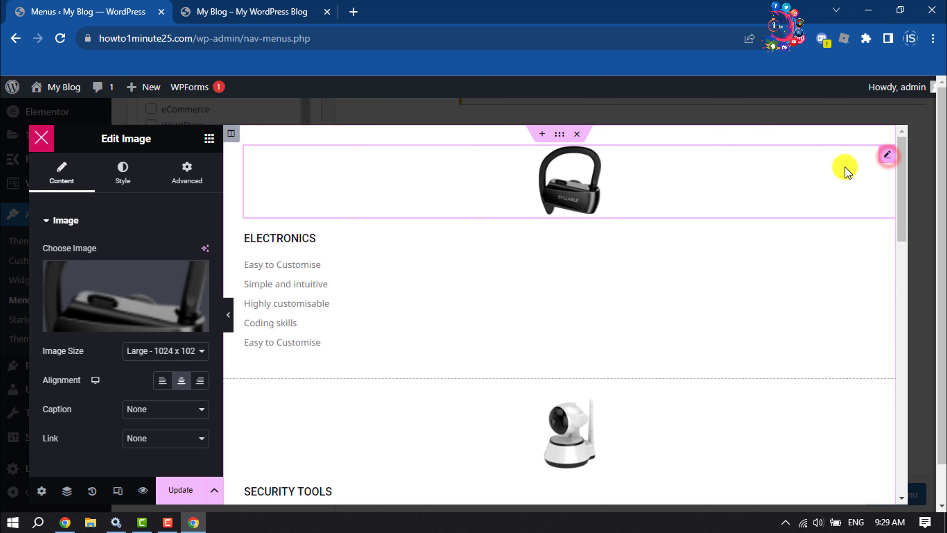
mouse_move(112, 328)
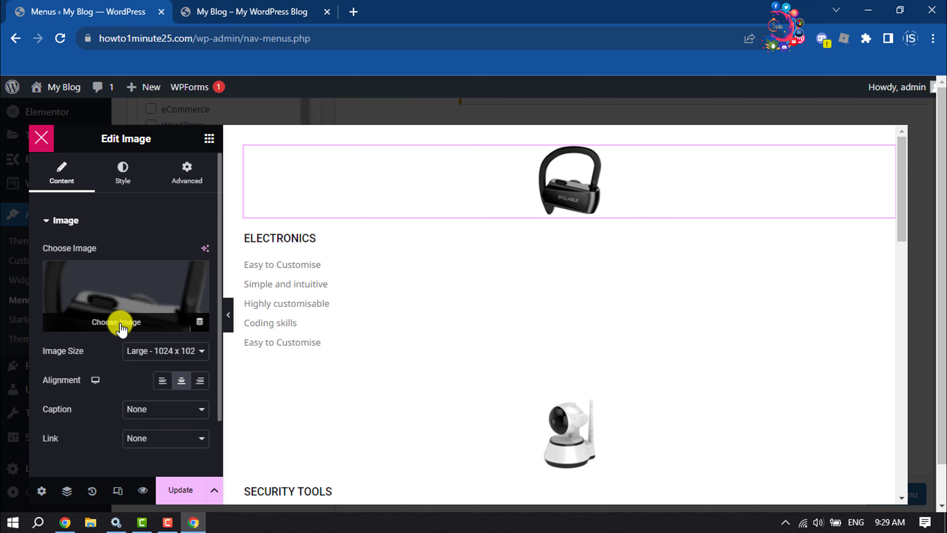
click(121, 327)
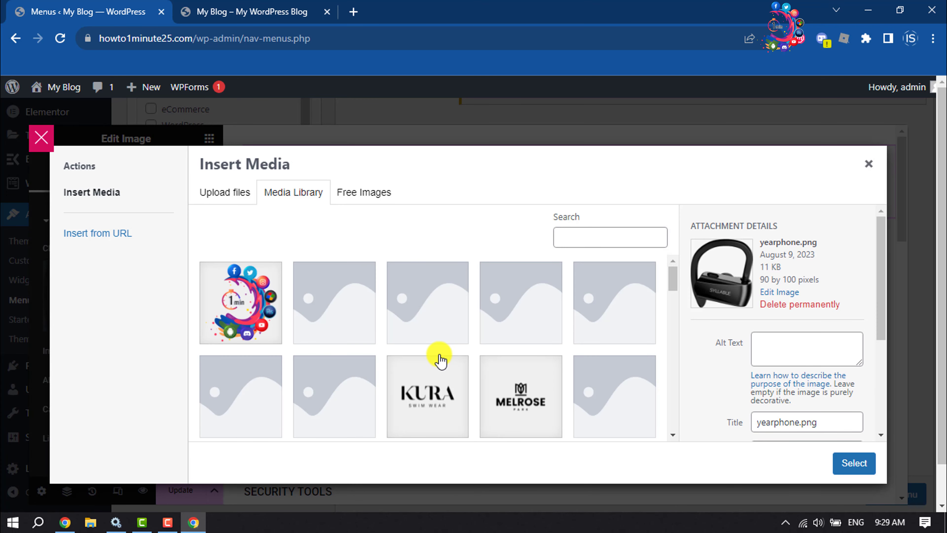
scroll(440, 360, down, 3)
scroll(438, 361, down, 3)
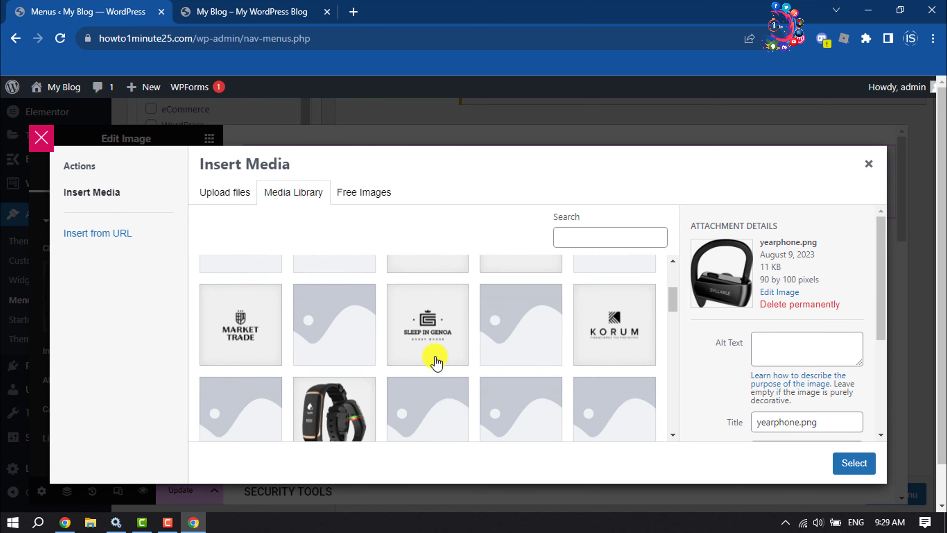
scroll(435, 360, up, 6)
scroll(436, 361, down, 5)
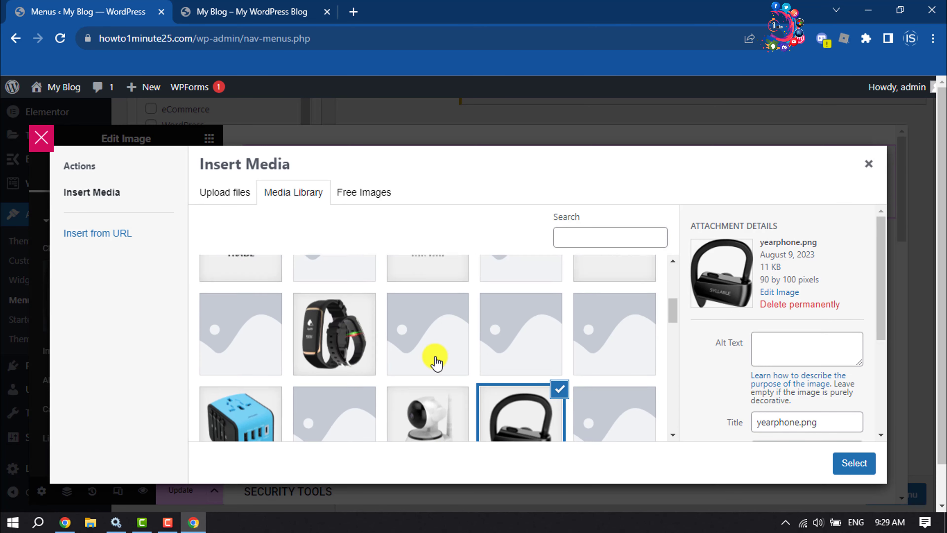
scroll(434, 358, down, 2)
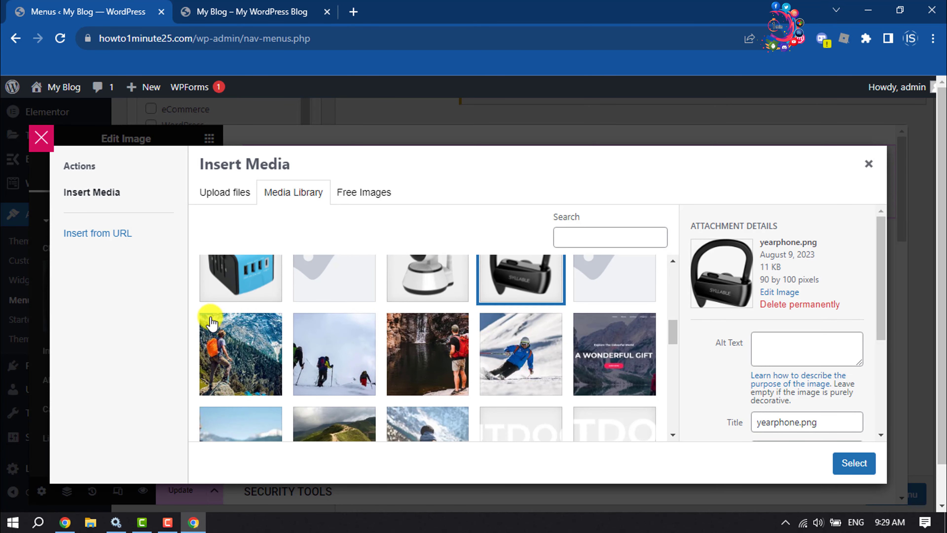
scroll(213, 318, up, 2)
click(227, 331)
click(850, 465)
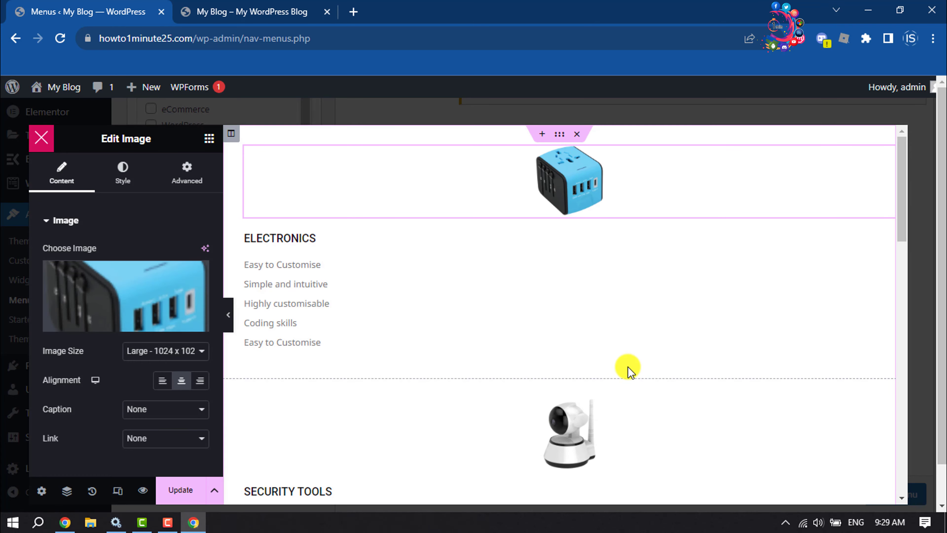
- Change the Electronics heading to Services and rename the first item of the list below it to "Book Cover Design"
click(324, 237)
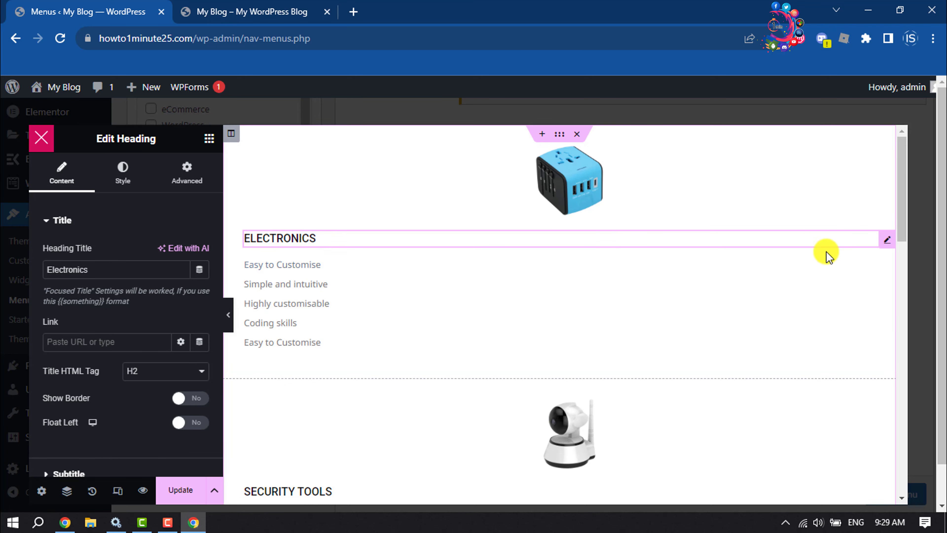
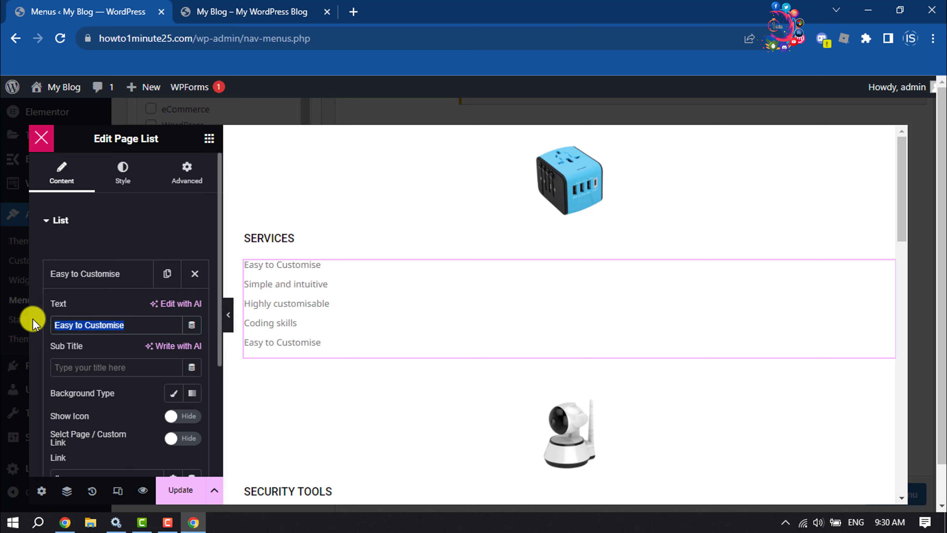
text(Boo)
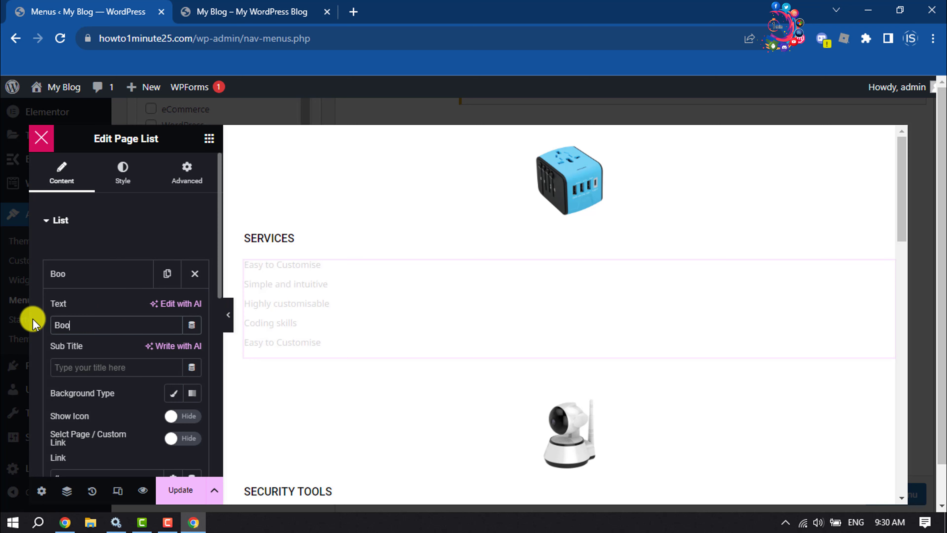
text(k Cover Design)
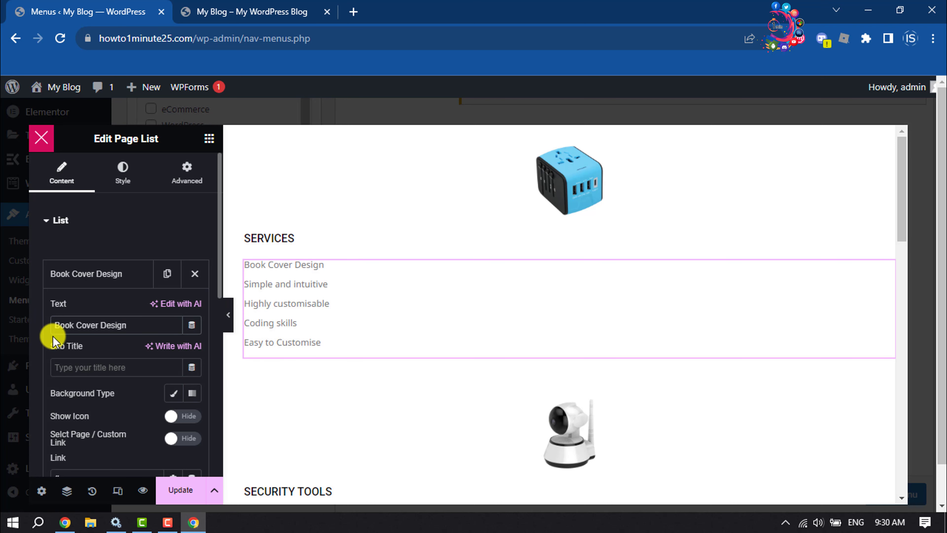
- Copy the book cover design page's address from the live site and set it as the Book Cover Design item's link
scroll(53, 336, down, 2)
double_click(87, 407)
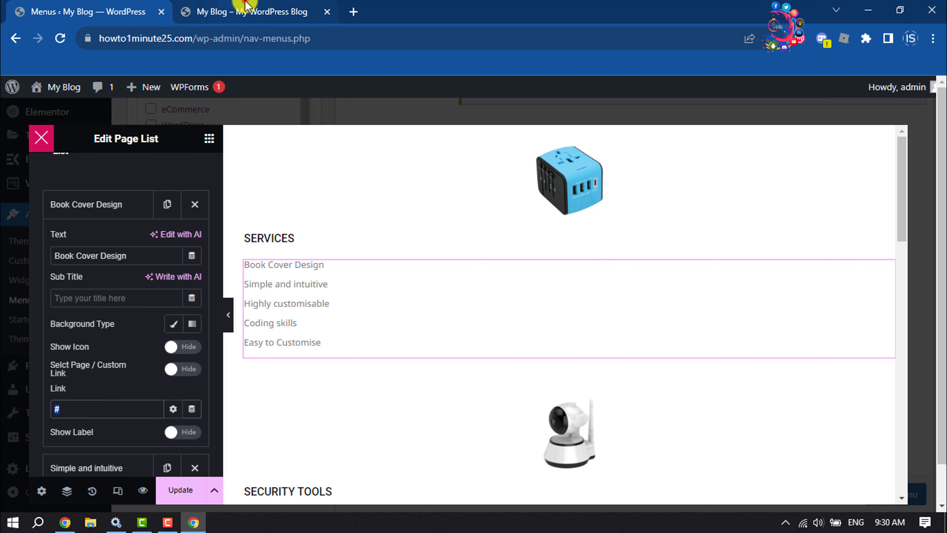
click(242, 11)
mouse_move(48, 94)
mouse_move(494, 160)
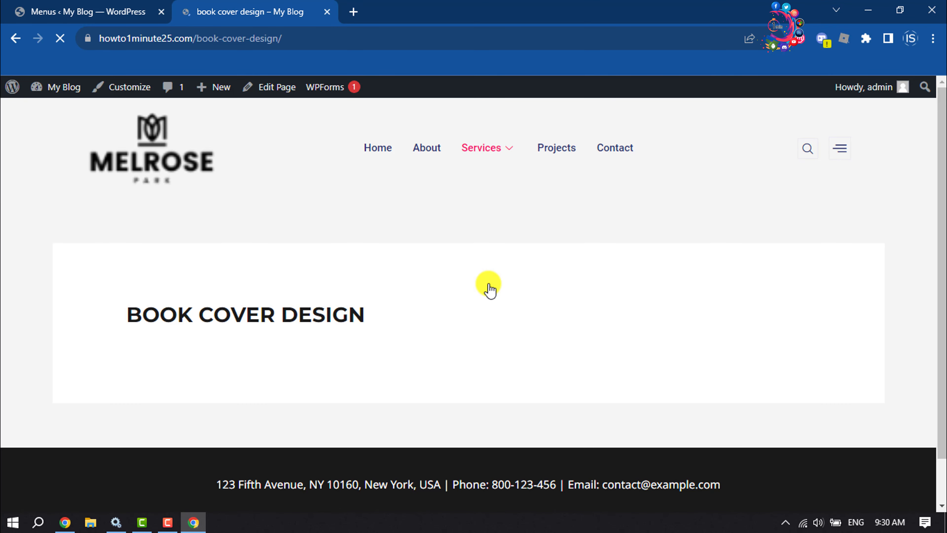
scroll(268, 285, down, 1)
scroll(268, 286, up, 1)
click(296, 41)
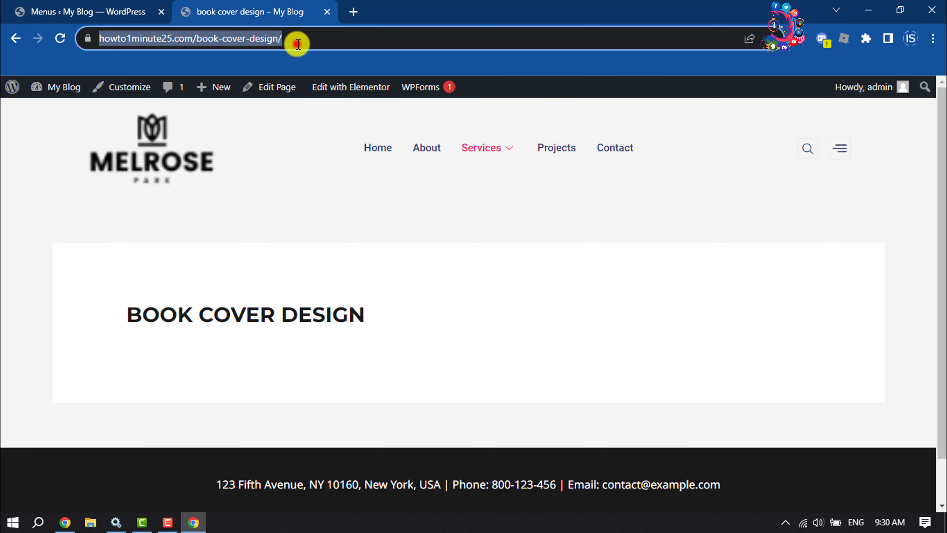
right_click(274, 38)
click(309, 138)
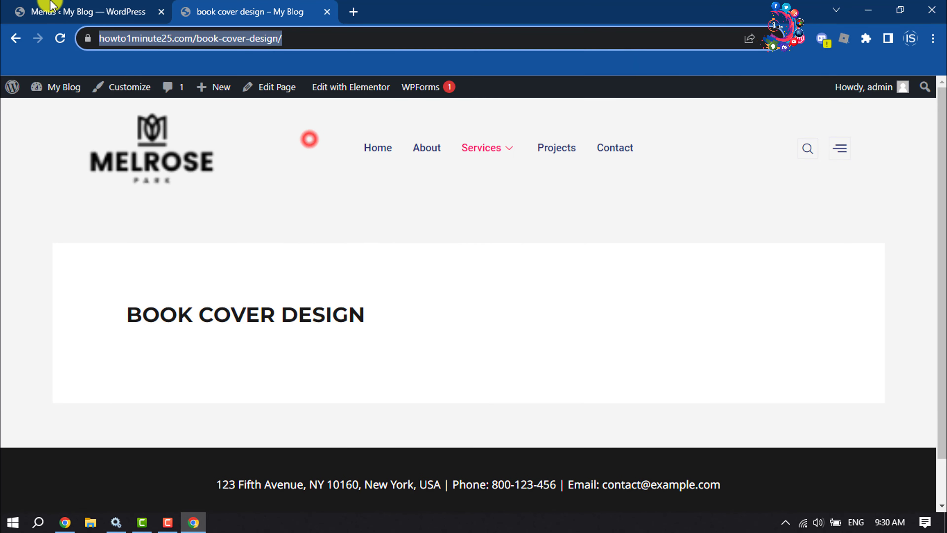
click(49, 8)
key(ctrl+v)
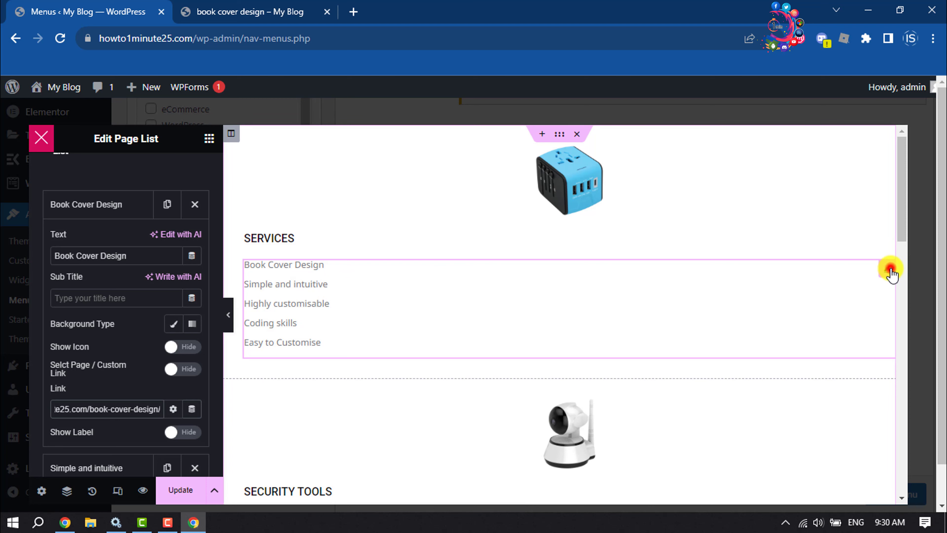
- Rename the "Simple and intuitive" item in the Services list to "Wordpress"
scroll(98, 332, down, 3)
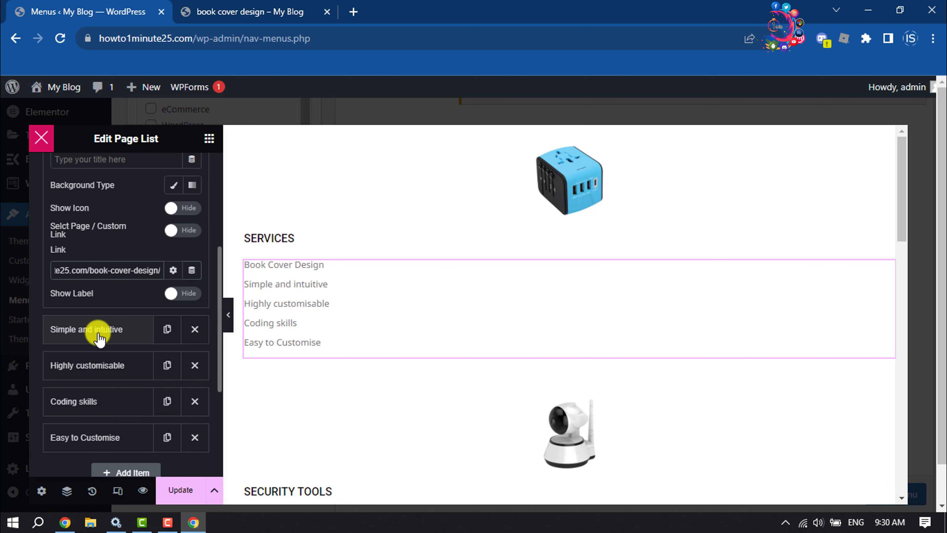
scroll(96, 330, down, 5)
scroll(96, 332, up, 10)
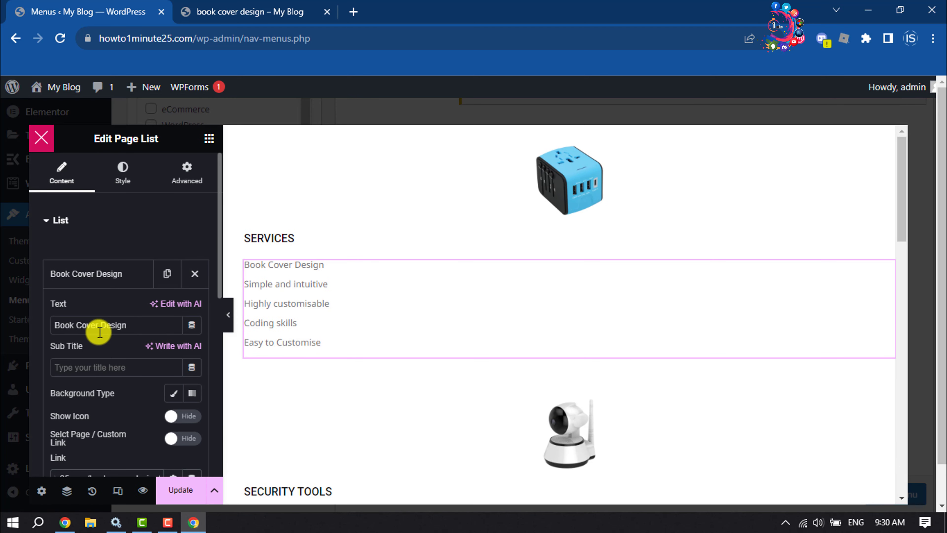
click(118, 311)
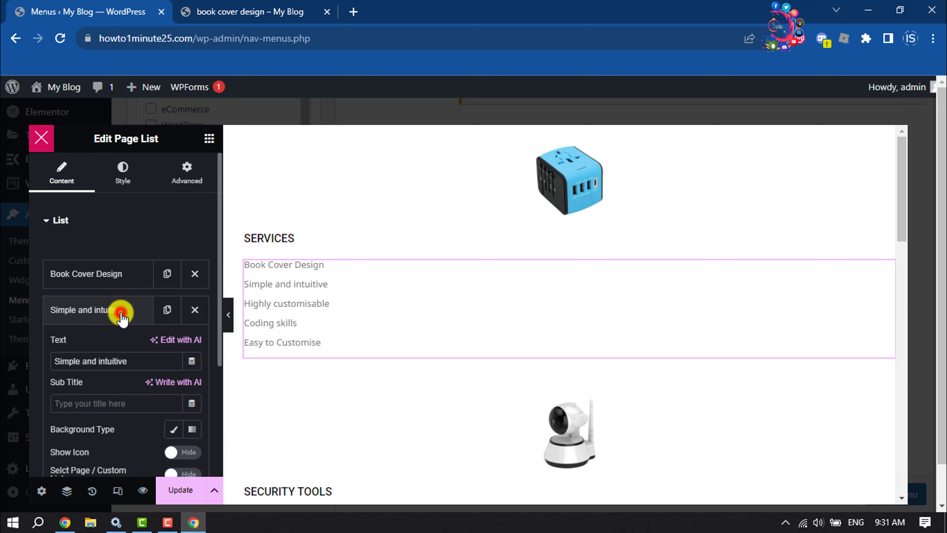
click(145, 361)
click(253, 11)
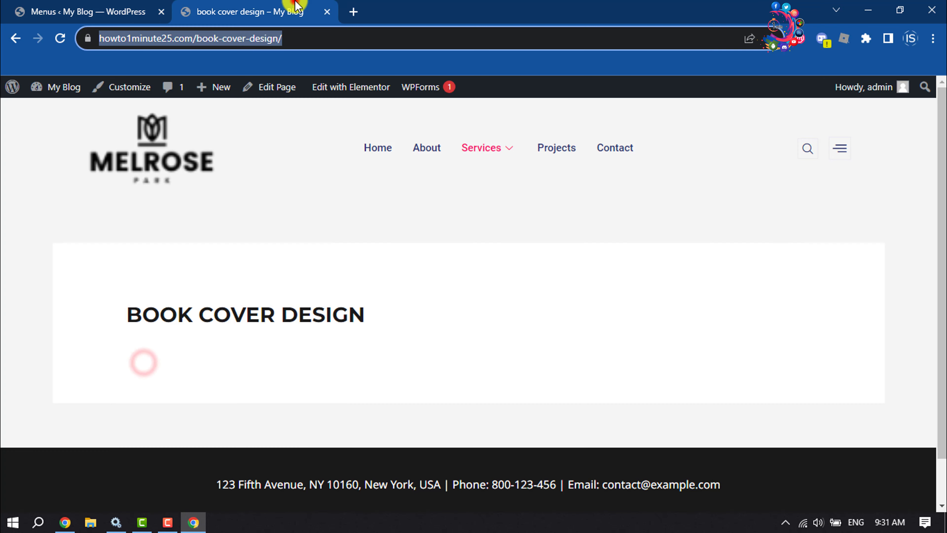
click(151, 11)
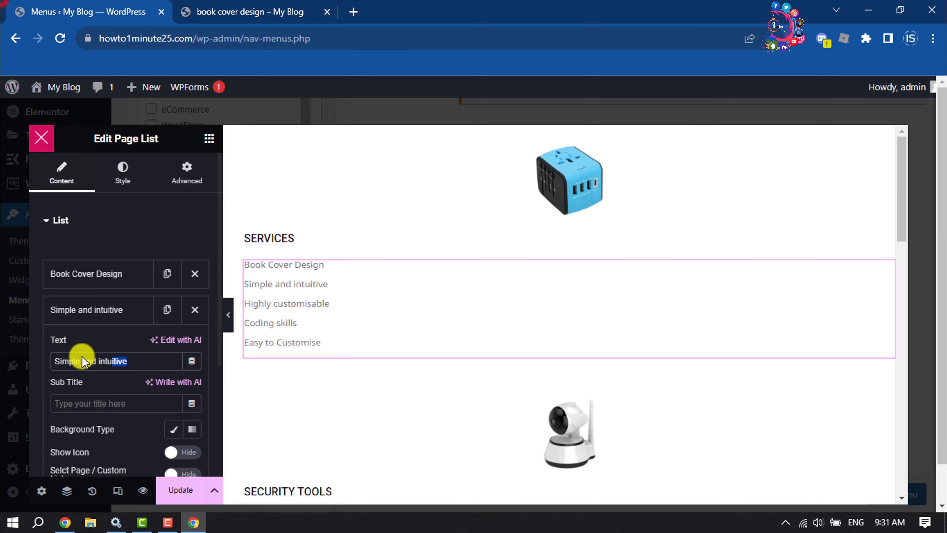
triple_click(142, 361)
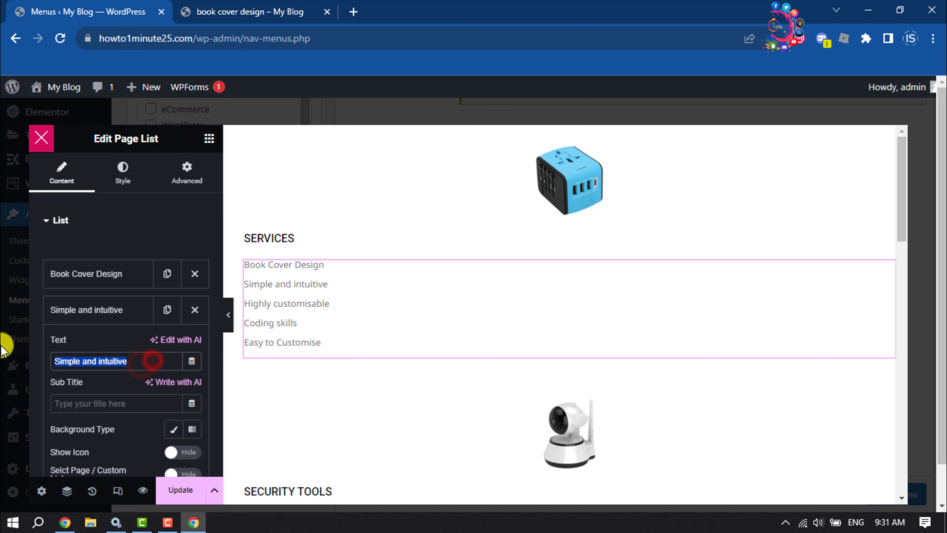
text(Wordpress)
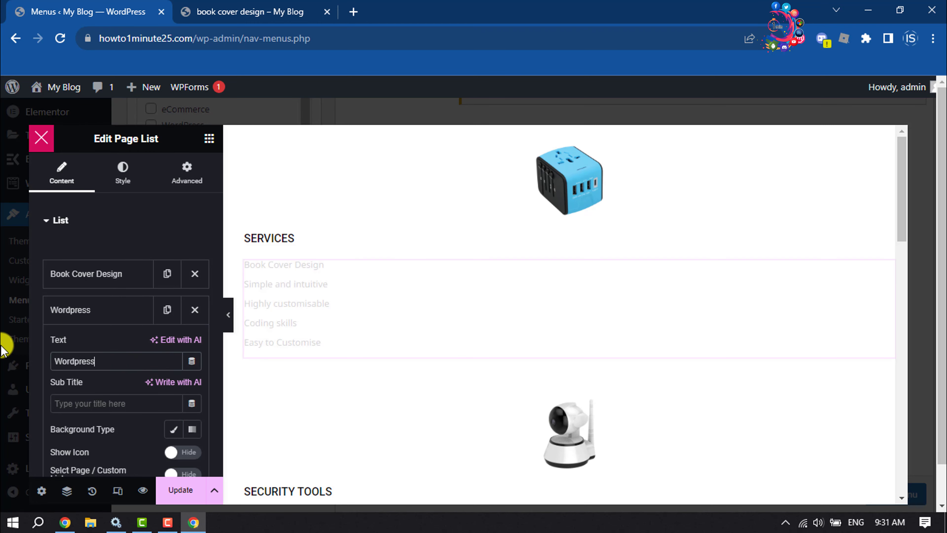
- Copy the WordPress page's address from the live site and set it as the Wordpress list item's link
click(265, 10)
mouse_move(469, 135)
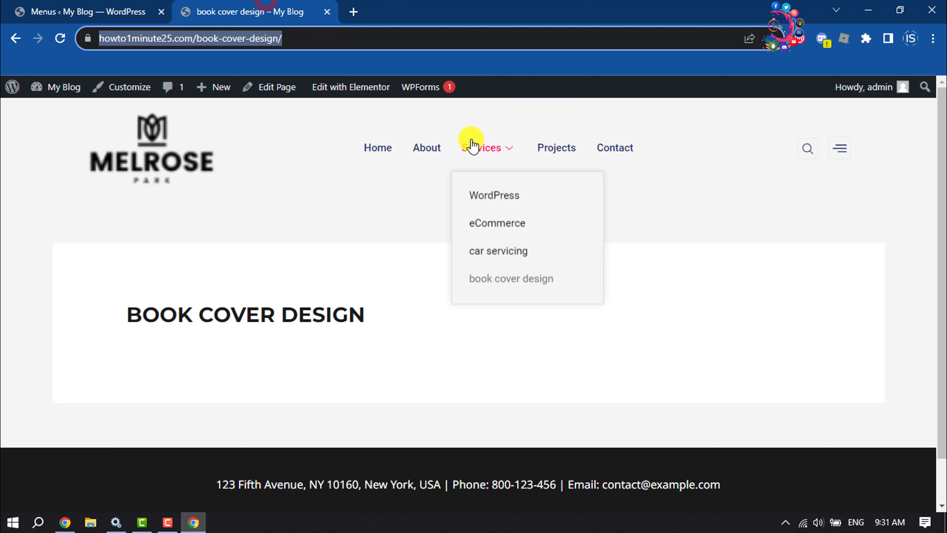
click(487, 206)
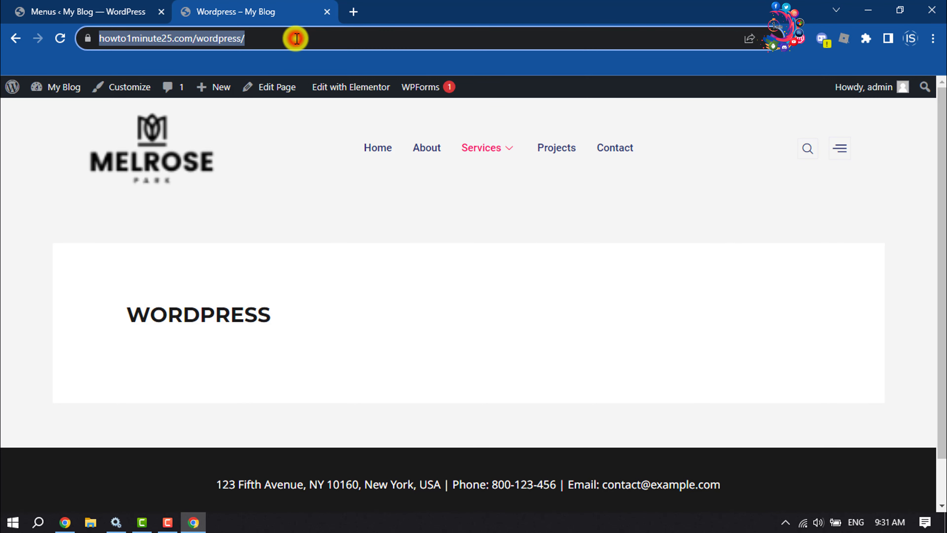
click(86, 12)
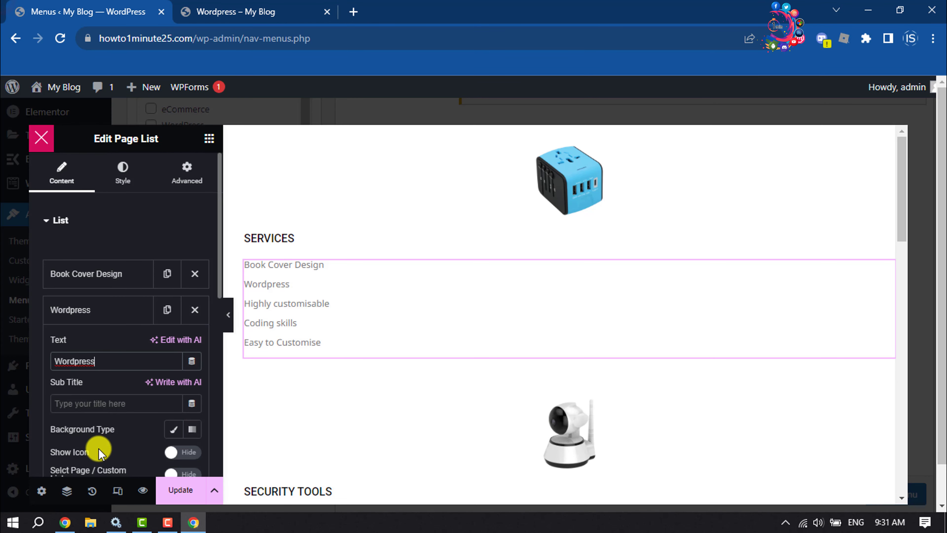
scroll(100, 440, down, 2)
click(82, 443)
key(ctrl+v)
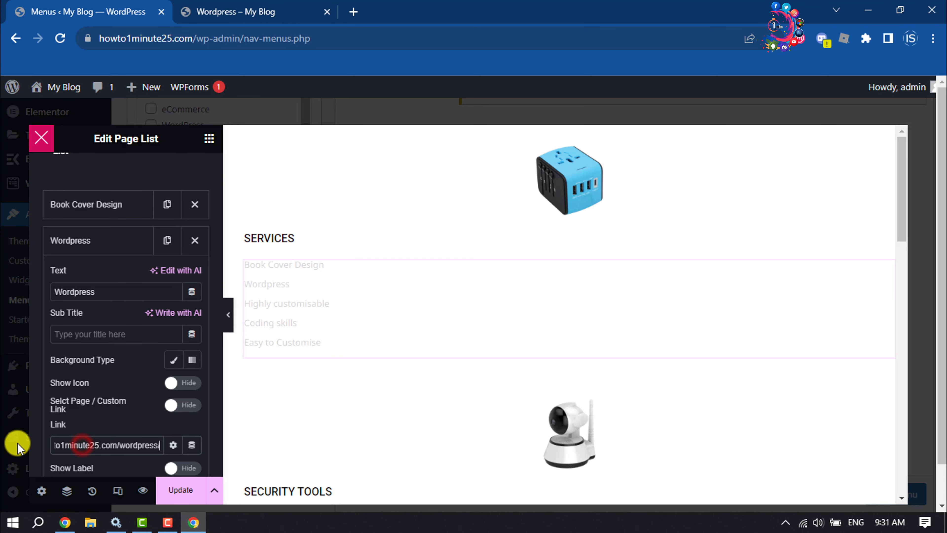
- Check the live Services submenu and rename the "Highly customisable" list item to "Car Servicing"
click(238, 10)
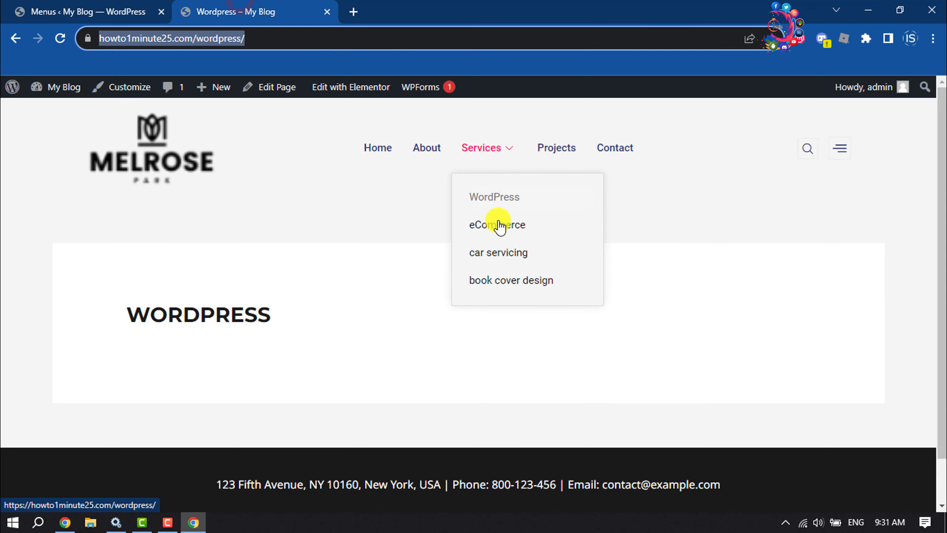
click(17, 11)
scroll(95, 350, down, 3)
click(91, 365)
triple_click(152, 188)
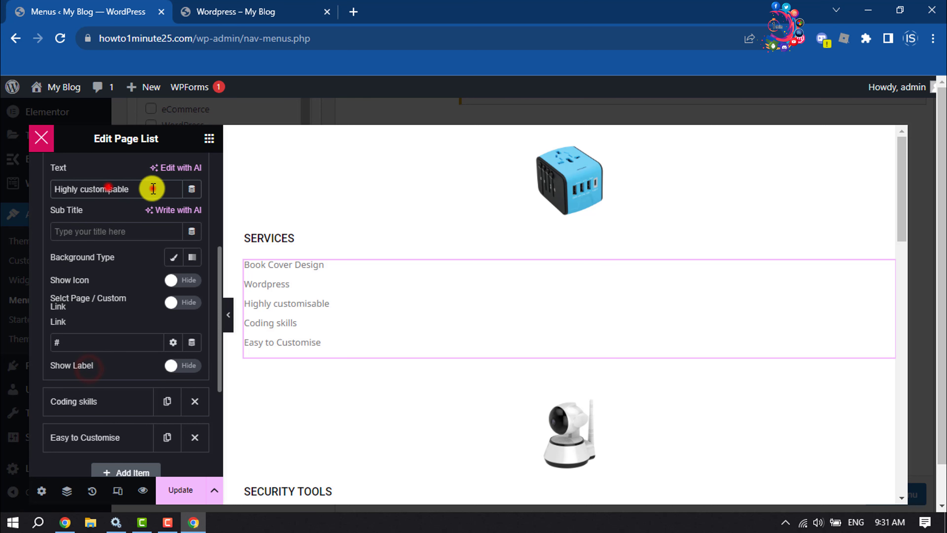
text(kC)
text(ar Servi)
- Copy the car servicing page's address from the live site and set it as the Car Servicing item's link
click(268, 11)
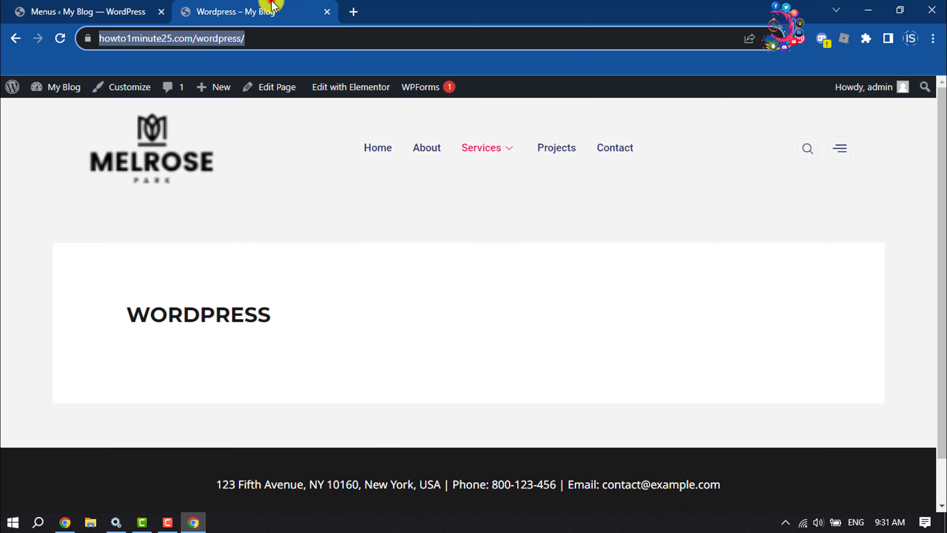
mouse_move(482, 148)
click(492, 252)
right_click(252, 37)
click(278, 131)
key(ctrl+1)
text(ng)
triple_click(73, 342)
key(ctrl+v)
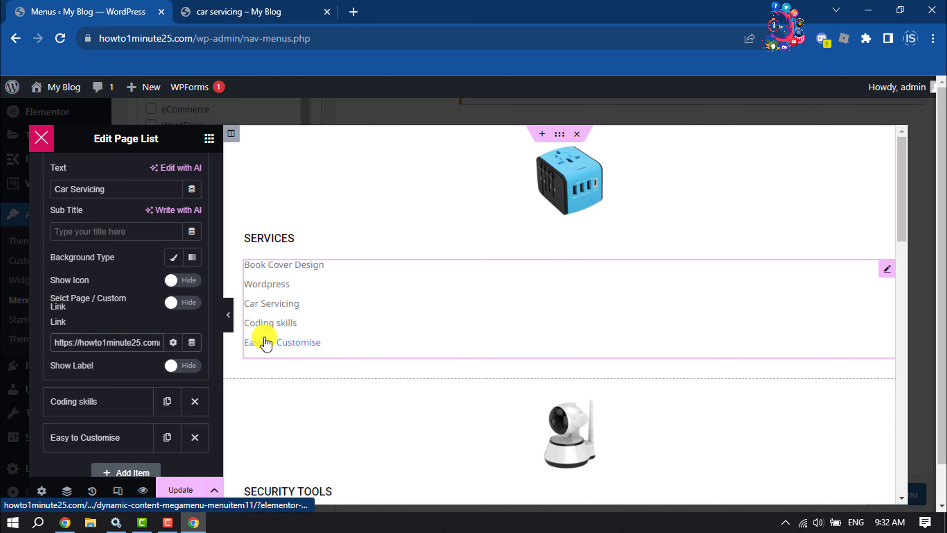
- Look through the remaining mega menu columns down to the brand logos and view the Smartwatch heading's settings
scroll(165, 359, down, 5)
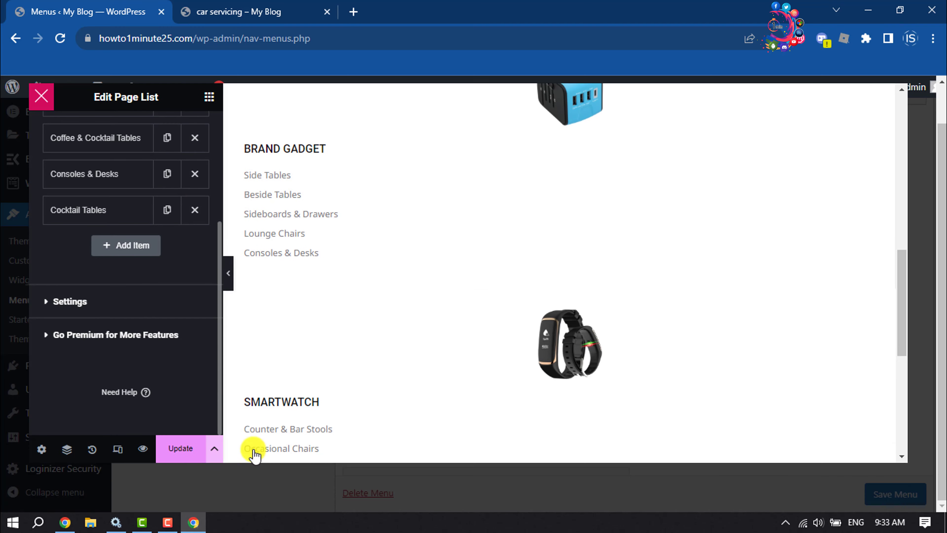
scroll(545, 387, down, 5)
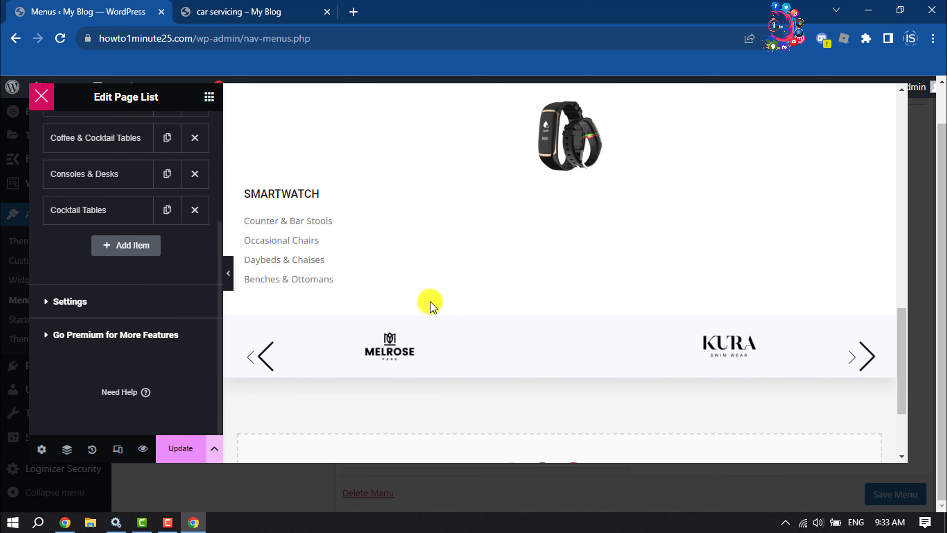
click(309, 193)
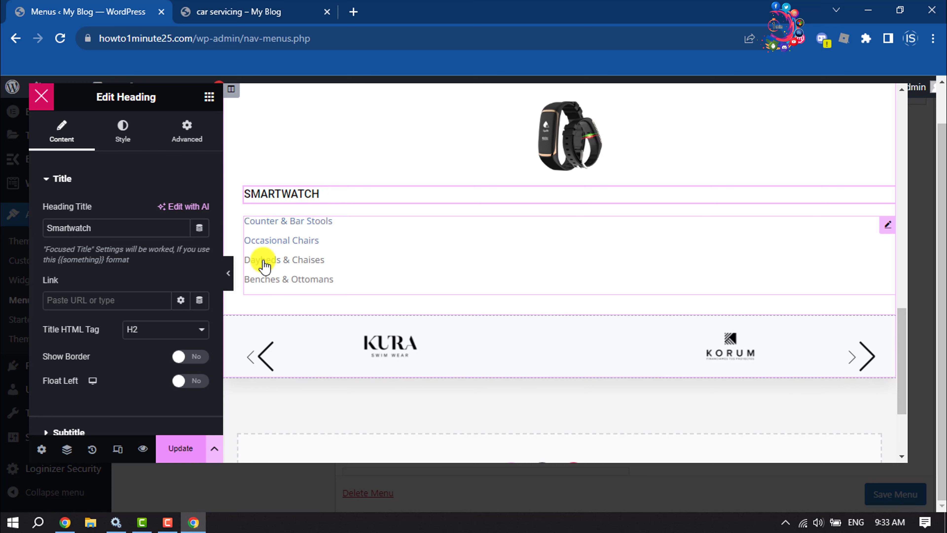
scroll(180, 300, down, 5)
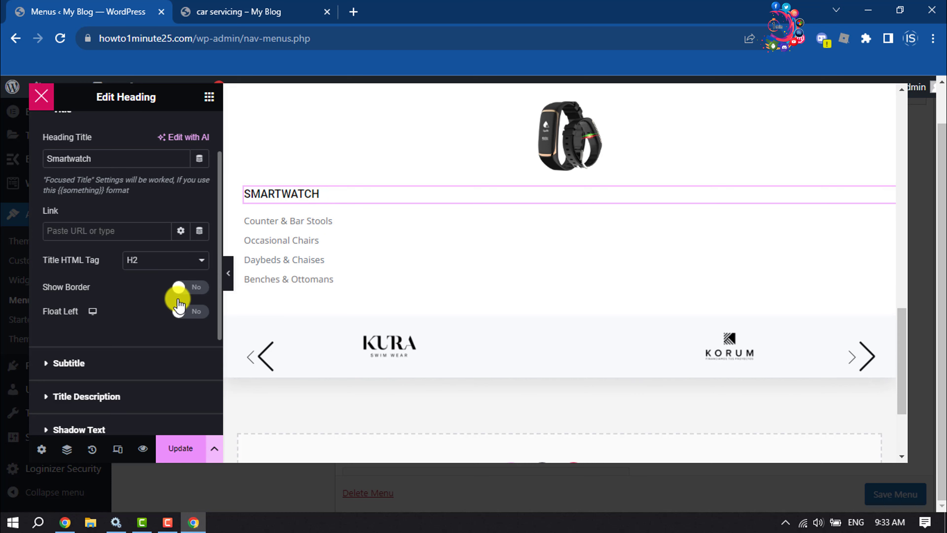
- Remove the Benches & Ottomans item from the page list under the Smartwatch heading and update the mega menu content
click(418, 268)
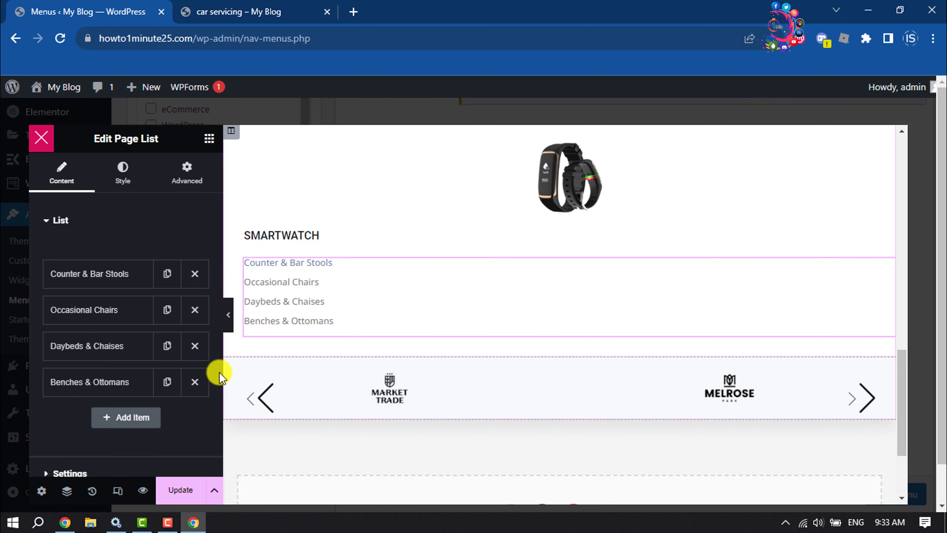
click(195, 381)
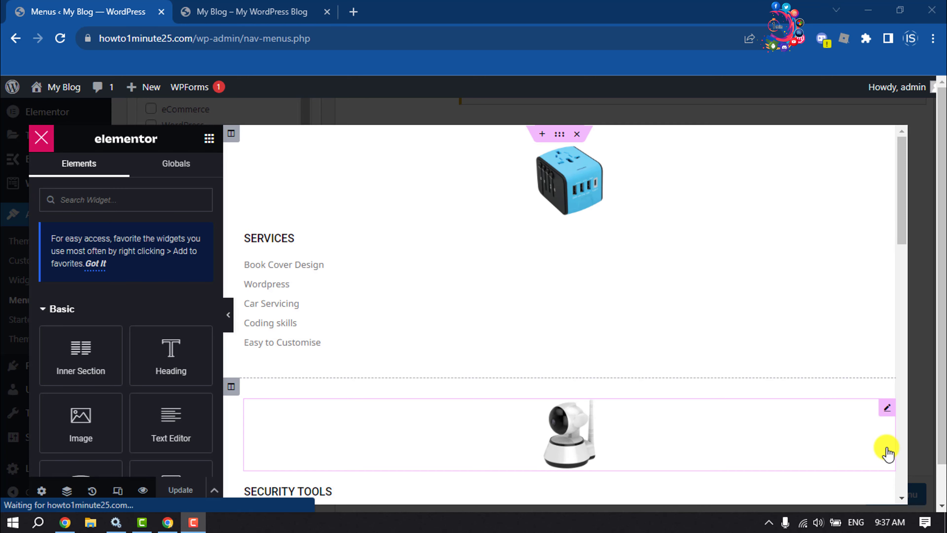
click(180, 491)
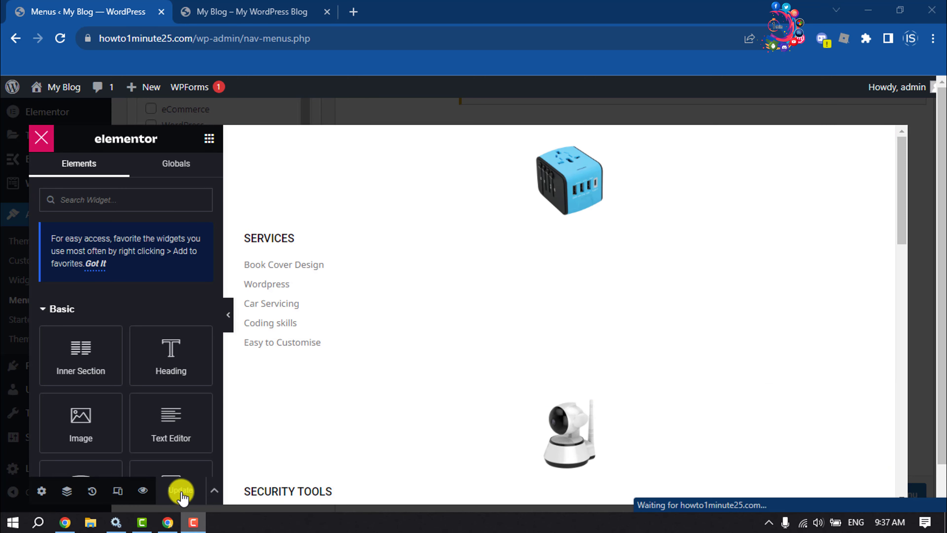
- Close the mega menu content editor, save the Services item's mega menu settings and save the whole menu
click(41, 141)
click(614, 406)
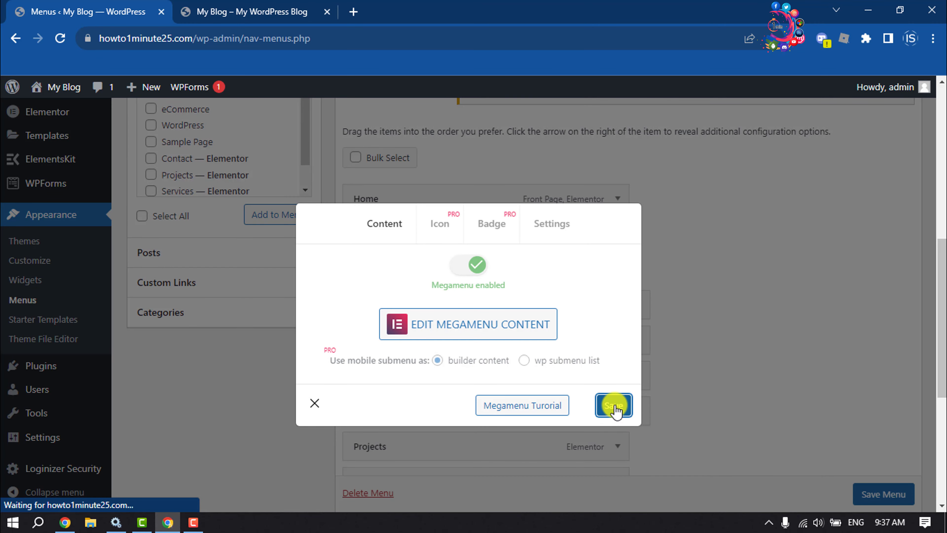
click(315, 402)
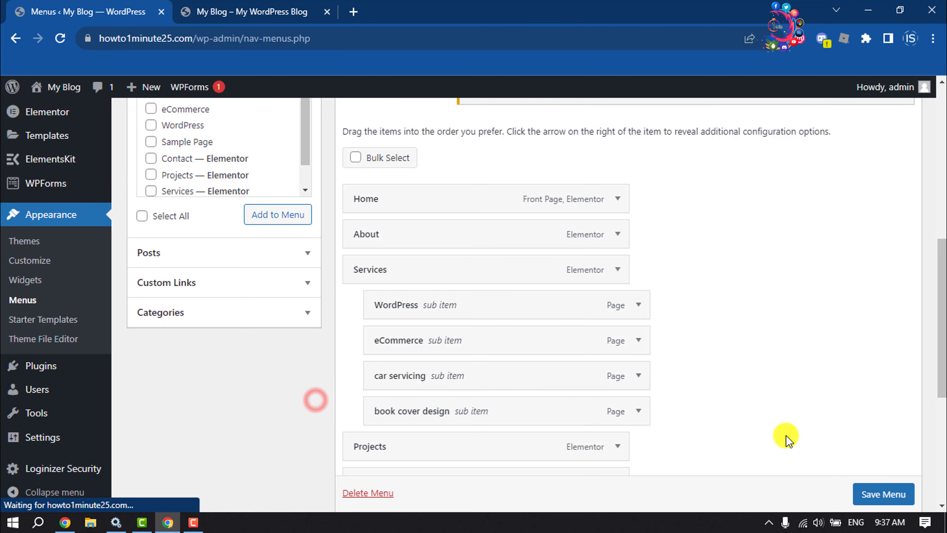
click(890, 496)
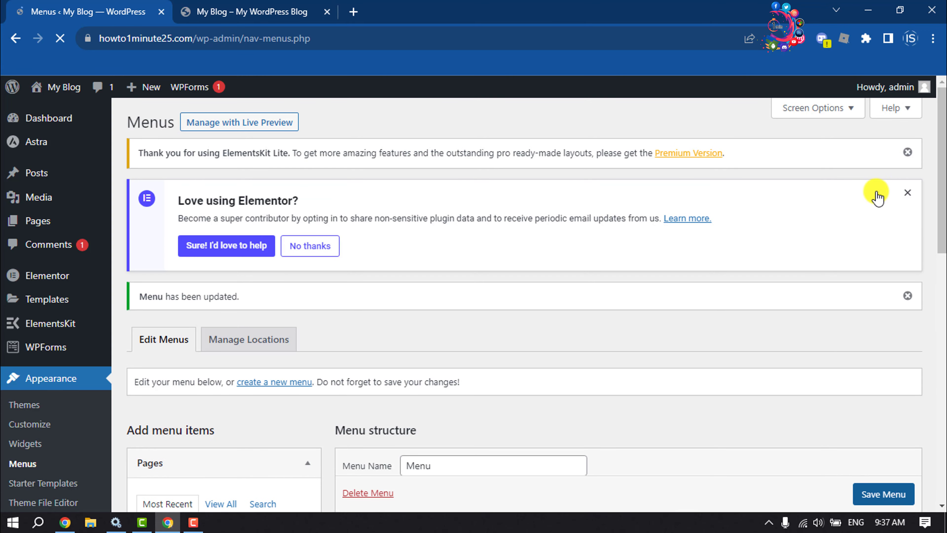
- Reload the live site, check the customized Services mega menu and follow its Book Cover Design link
click(328, 17)
click(60, 37)
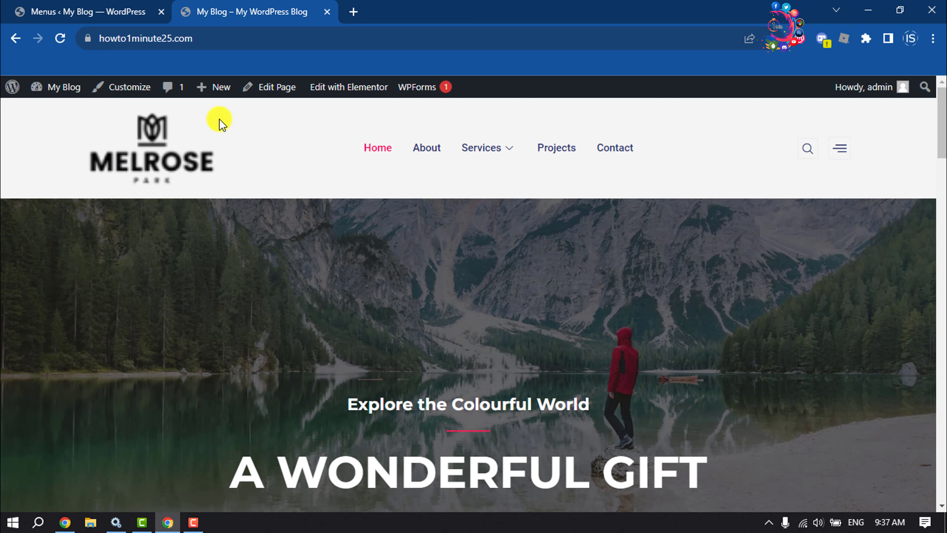
mouse_move(463, 138)
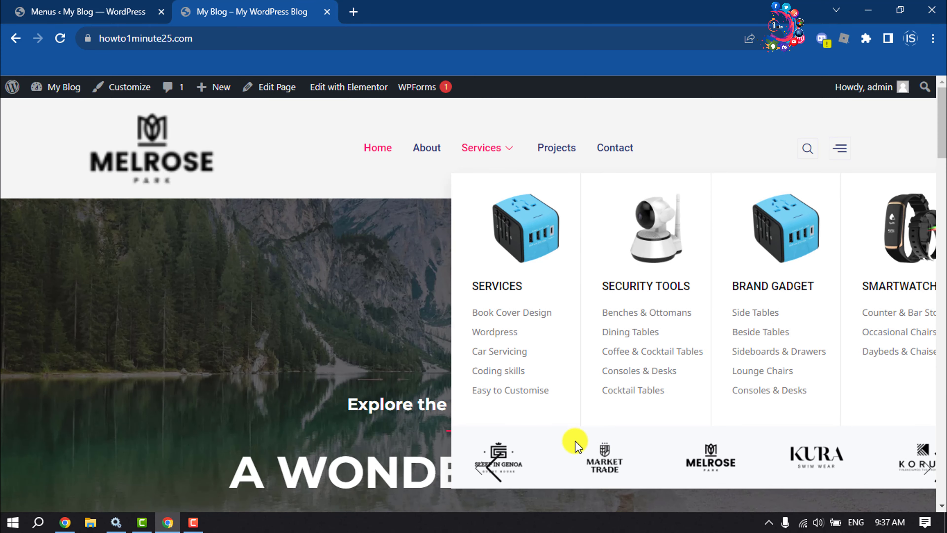
click(491, 317)
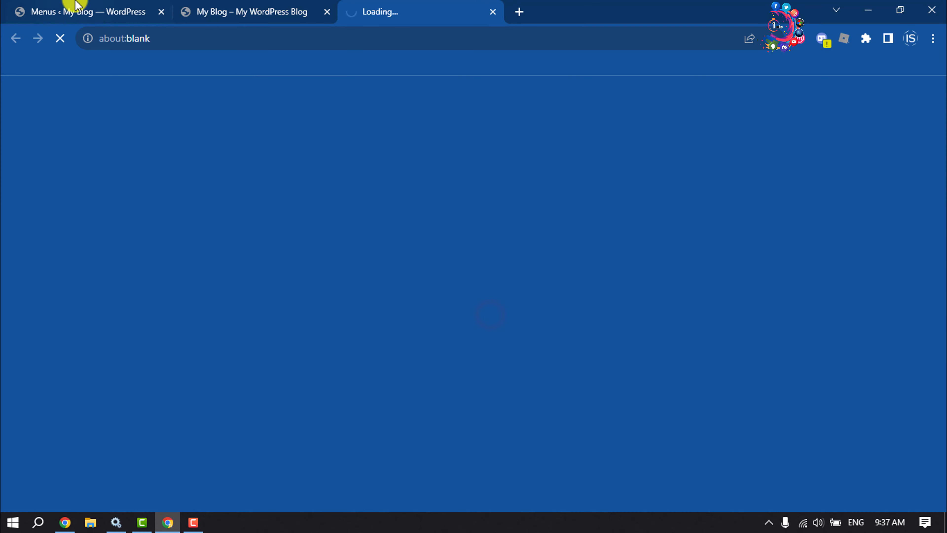
- Return to the live home page to recheck the Services menu and close the book cover design page
click(211, 5)
mouse_move(497, 148)
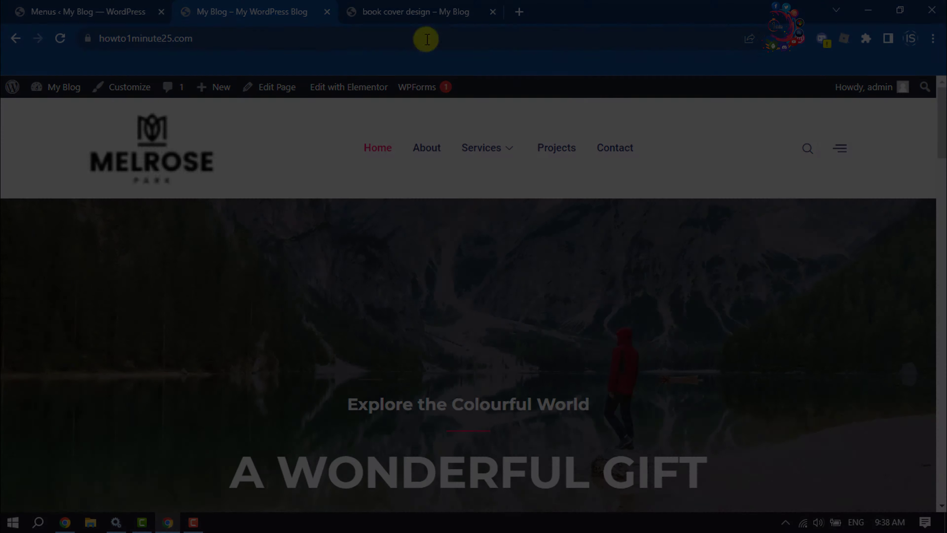
click(429, 12)
click(712, 6)
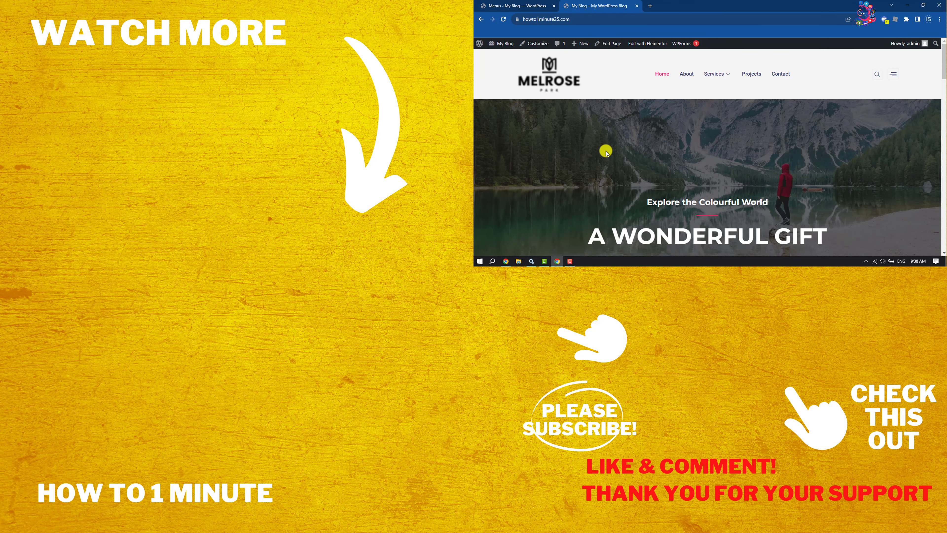